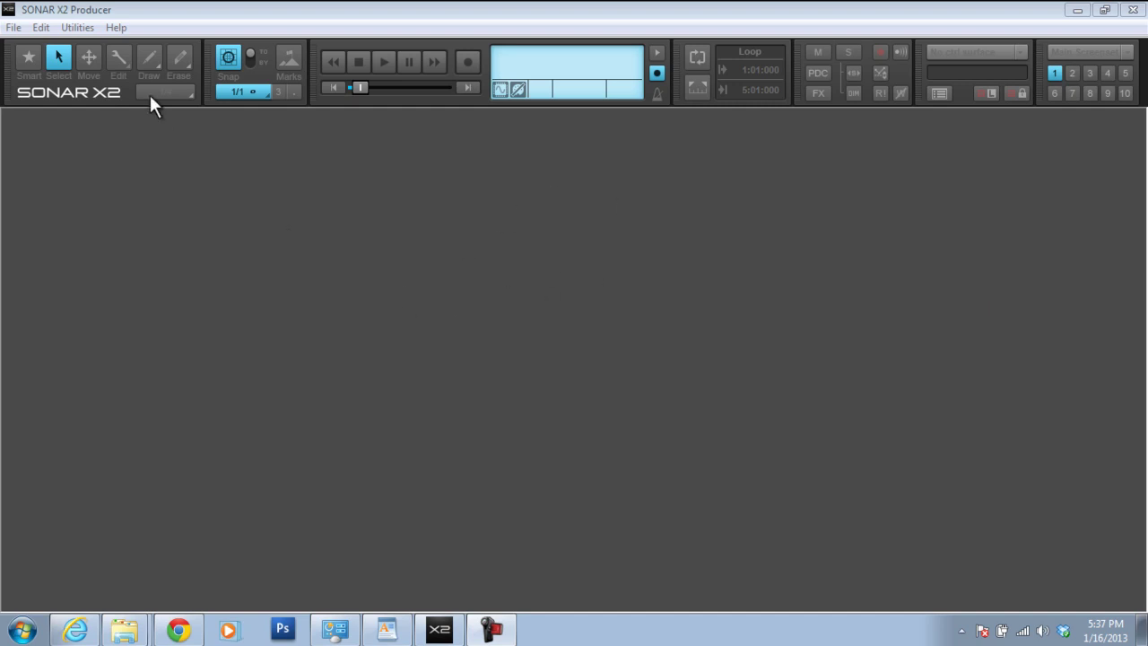
- Start a new project from the Normal template, naming it 'sample'
{"action": "left_click", "coordinate": [13, 28]}
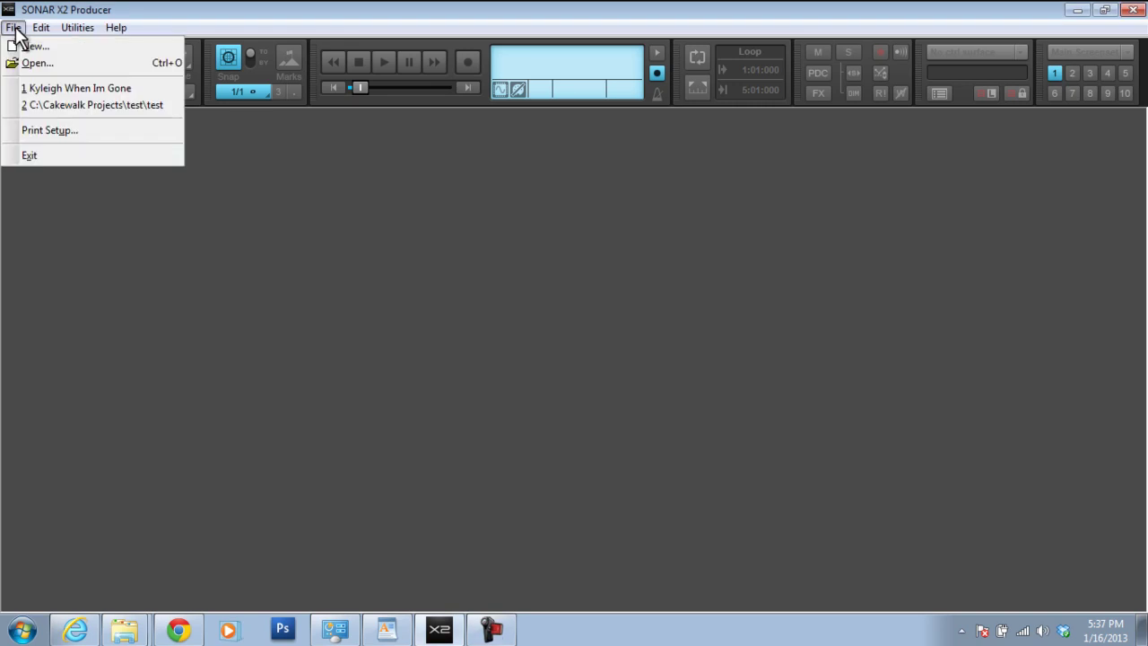
{"action": "left_click", "coordinate": [32, 44]}
{"action": "left_click", "coordinate": [555, 214]}
{"action": "type", "text": "sample"}
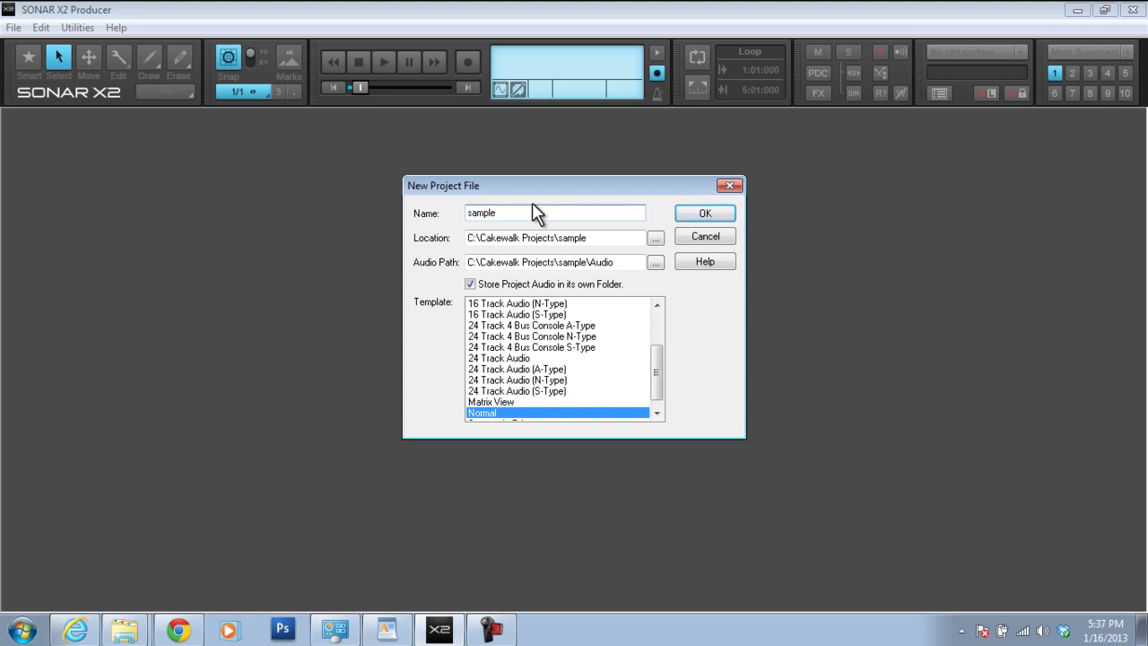
{"action": "left_click", "coordinate": [723, 219]}
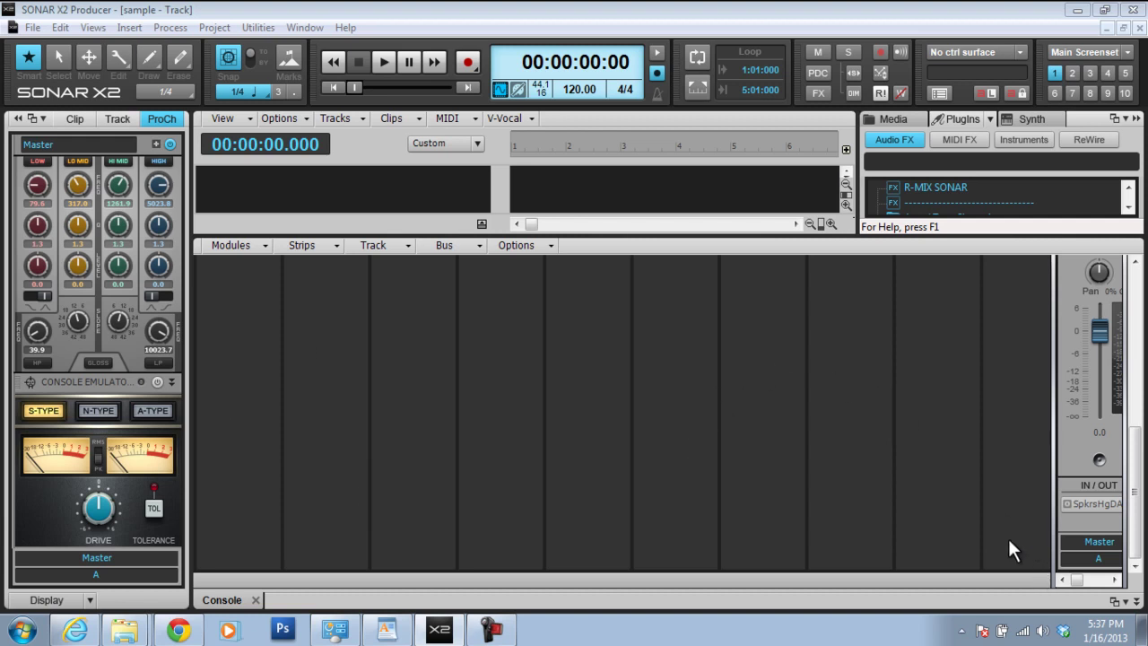
- Hide the Console pane so the track view gets more room
{"action": "left_click", "coordinate": [1136, 602]}
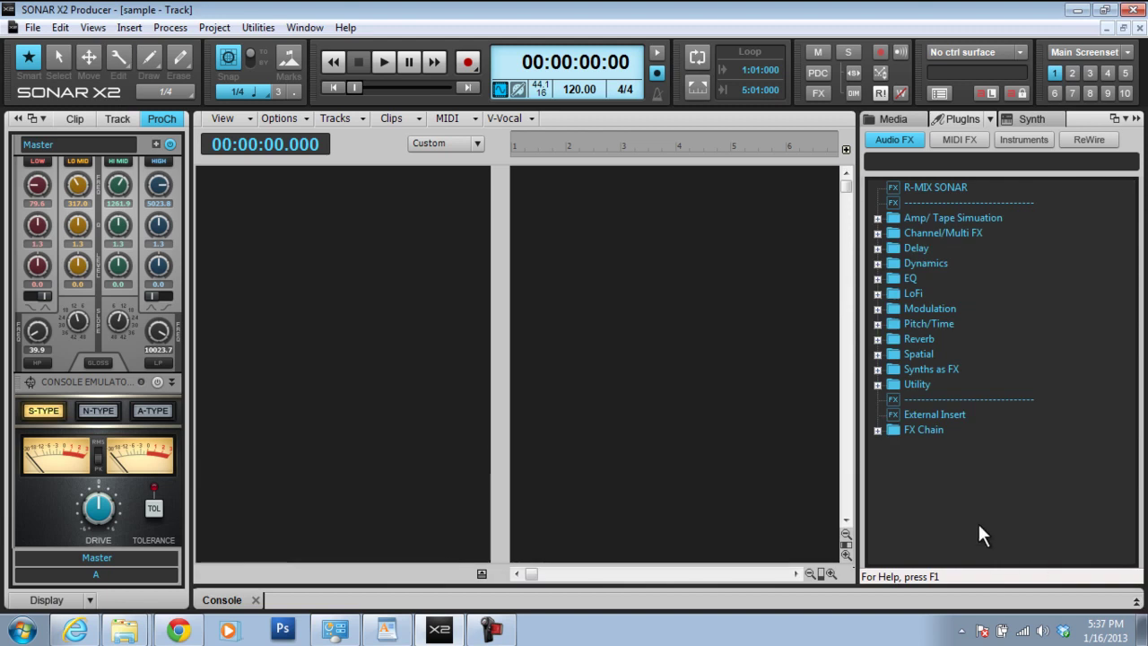
{"action": "left_click", "coordinate": [1136, 601]}
{"action": "left_click", "coordinate": [1137, 602]}
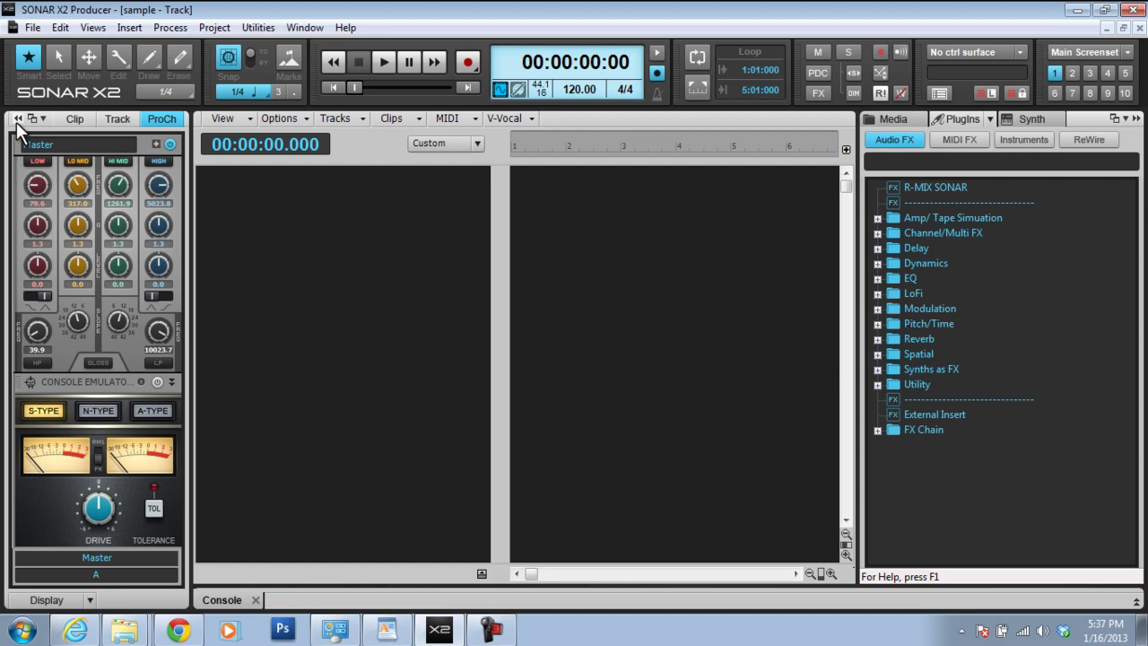
- Look at the Clip and Track inspector tabs, then collapse the Inspector
{"action": "left_click", "coordinate": [81, 118]}
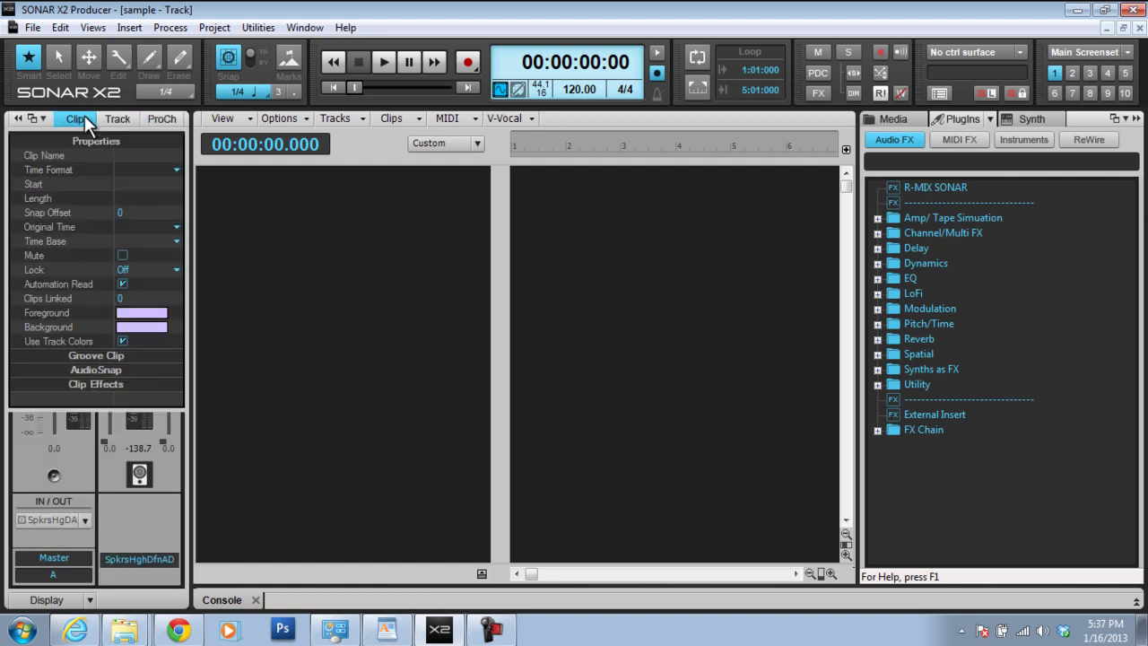
{"action": "left_click", "coordinate": [112, 117]}
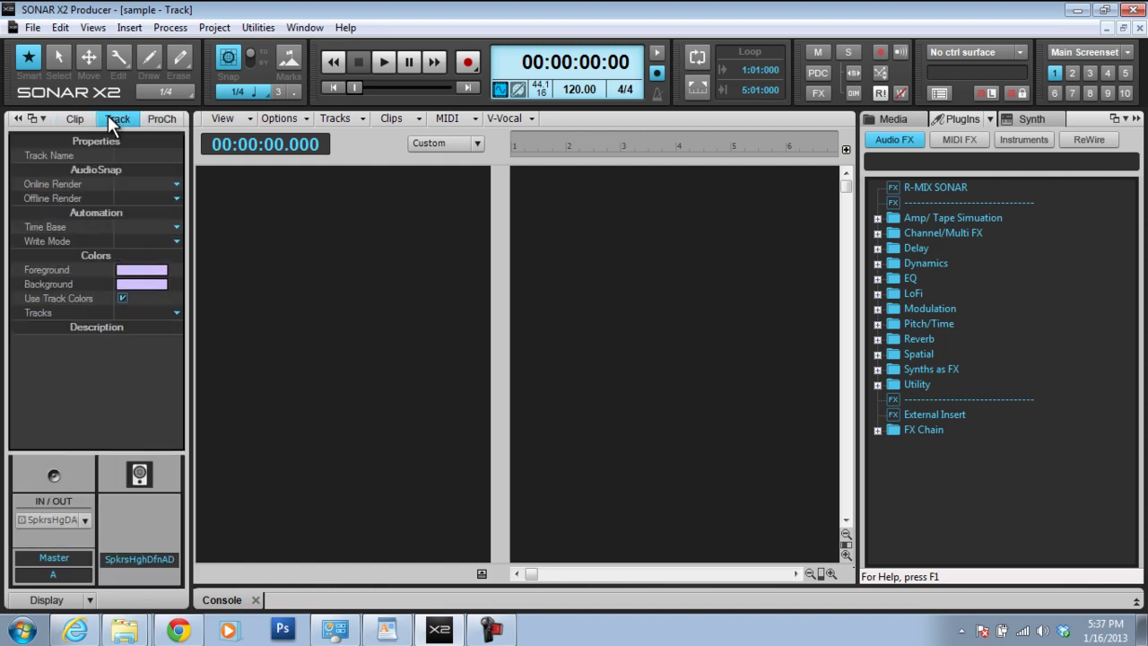
{"action": "left_click", "coordinate": [15, 118]}
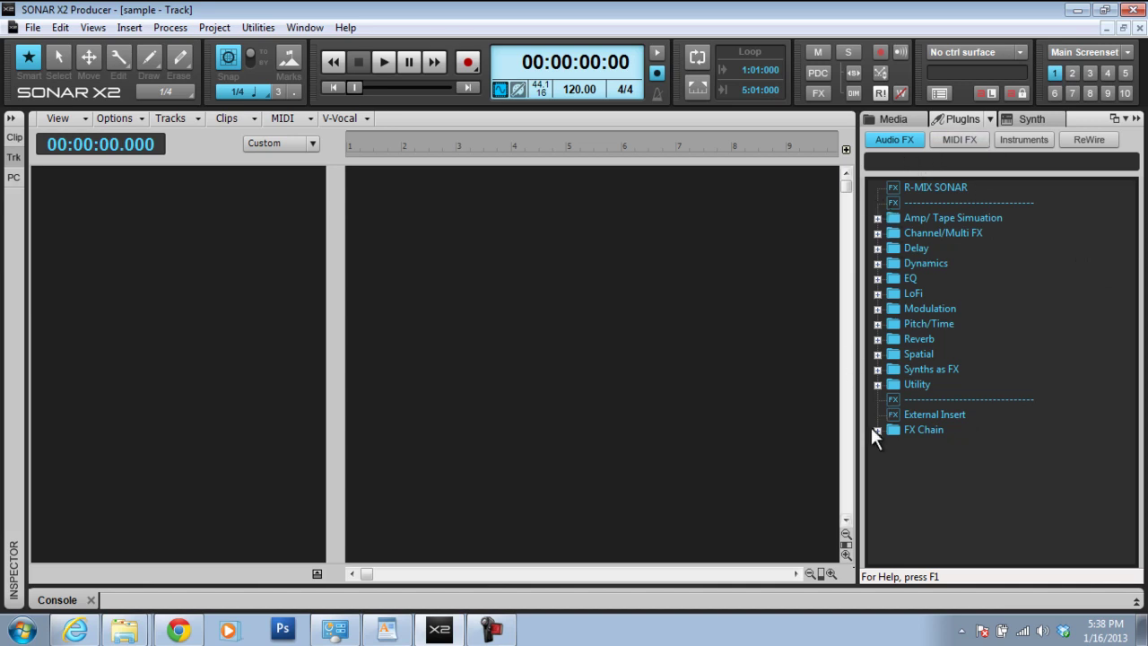
- Look inside the LoFi plugin folder, then close the plugin browser to widen the track view
{"action": "left_click", "coordinate": [878, 293]}
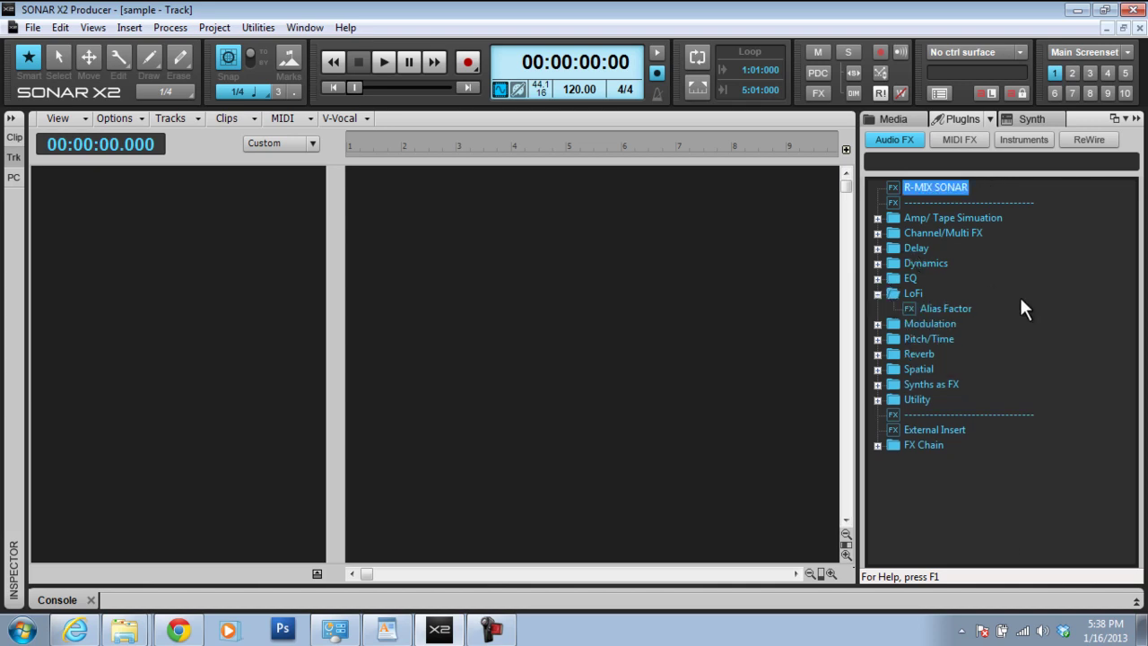
{"action": "left_click", "coordinate": [878, 293]}
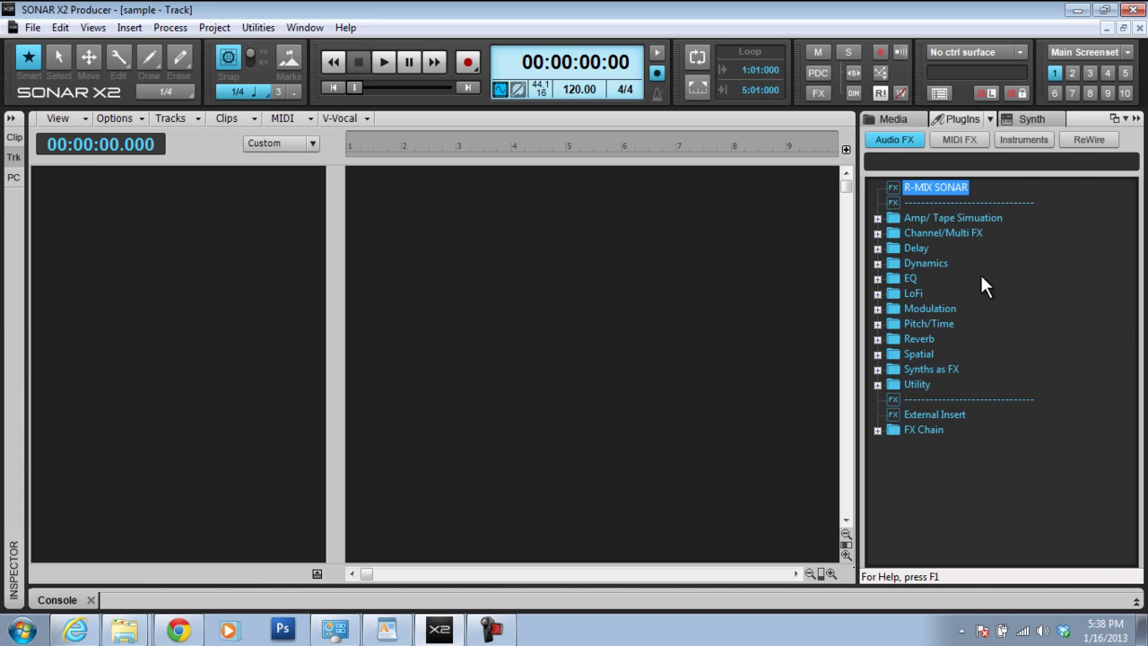
{"action": "left_click", "coordinate": [1137, 119]}
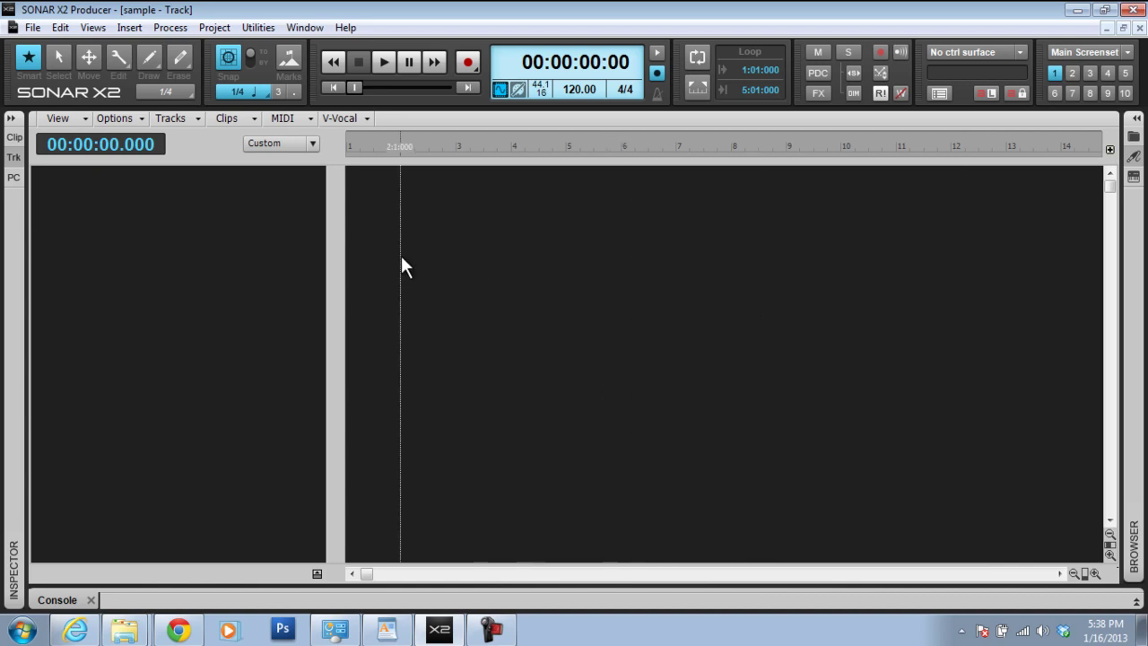
- Insert an audio track and rename Track 1 to 'Beats'
{"action": "right_click", "coordinate": [285, 186]}
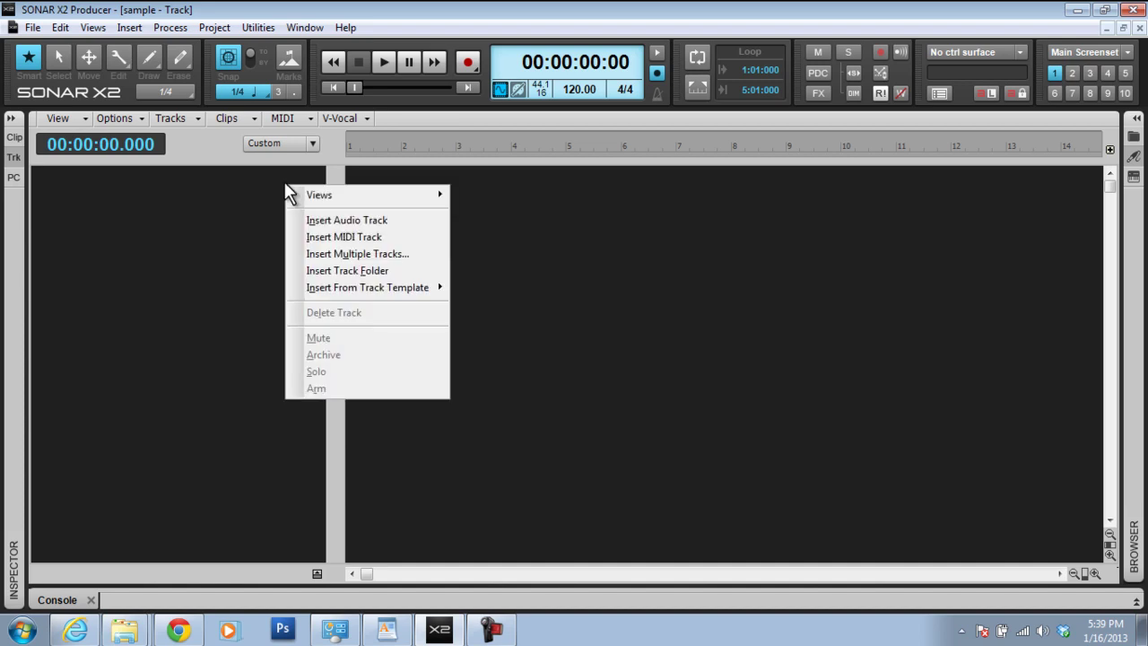
{"action": "left_click", "coordinate": [339, 221]}
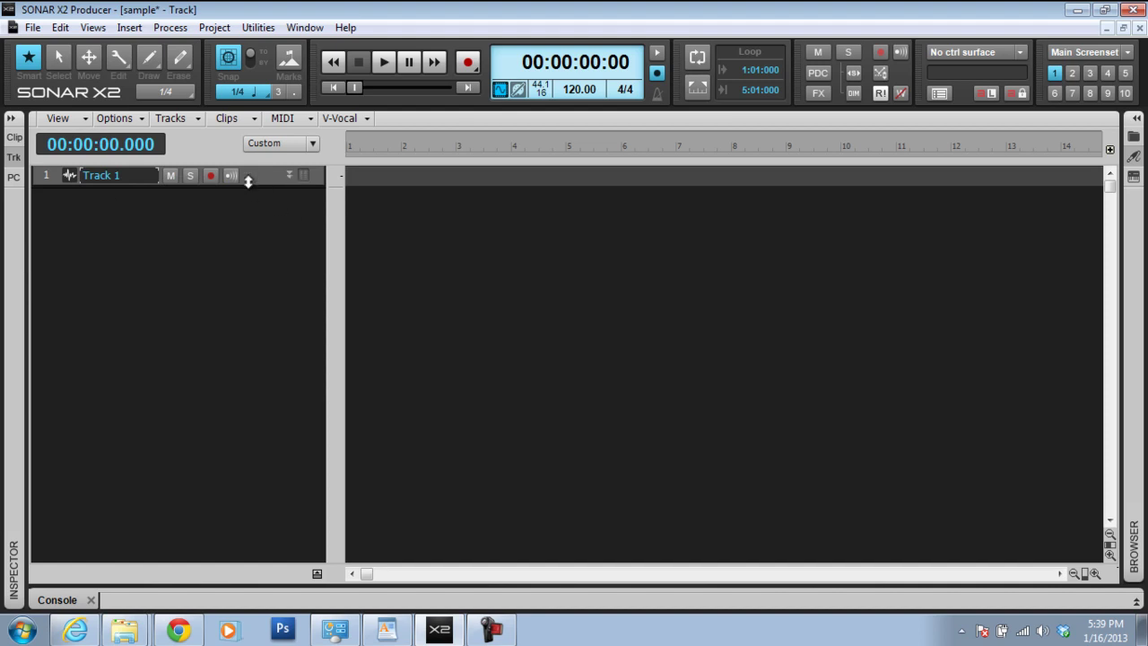
{"action": "double_click", "coordinate": [136, 180]}
{"action": "left_click_drag", "start_coordinate": [136, 181], "coordinate": [77, 180]}
{"action": "type", "text": "Beats"}
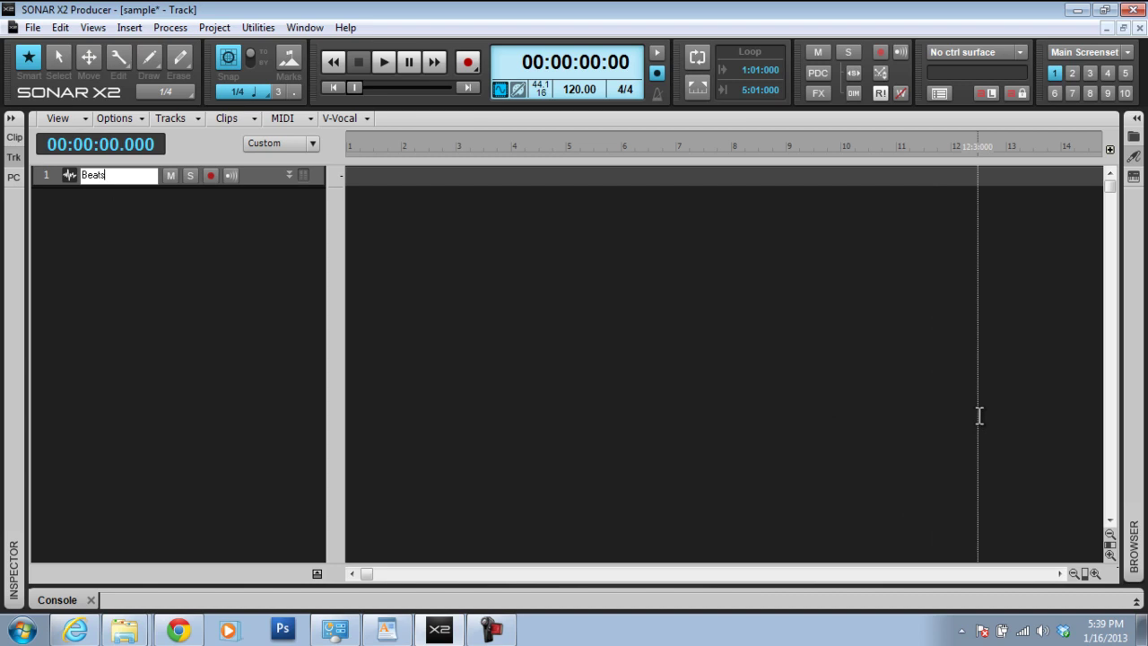
{"action": "key", "text": "Return"}
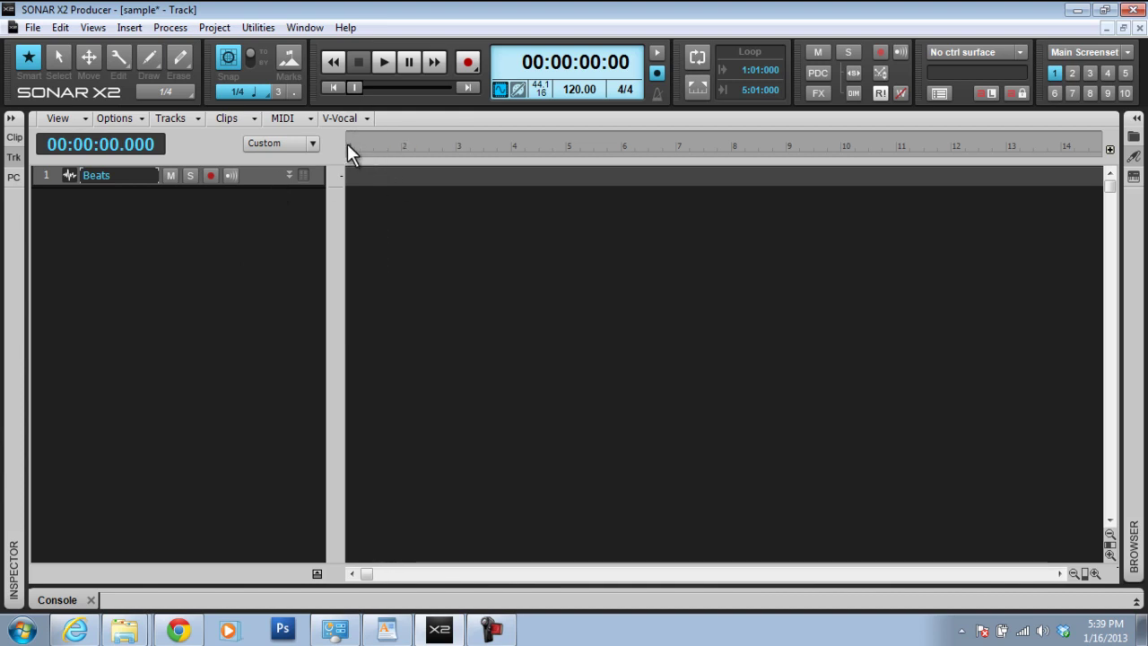
- Import the When Im Gone instrumental audio file onto the Beats track
{"action": "left_click", "coordinate": [38, 30]}
{"action": "mouse_move", "coordinate": [77, 167]}
{"action": "left_click", "coordinate": [260, 164]}
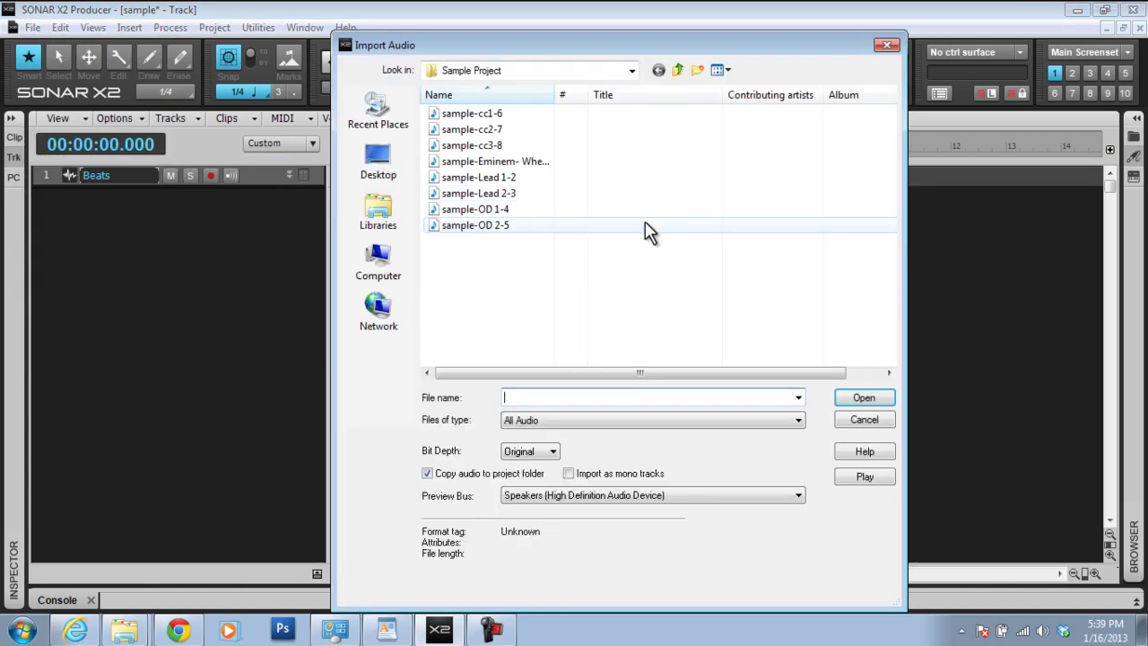
{"action": "left_click", "coordinate": [468, 162]}
{"action": "left_click", "coordinate": [858, 401]}
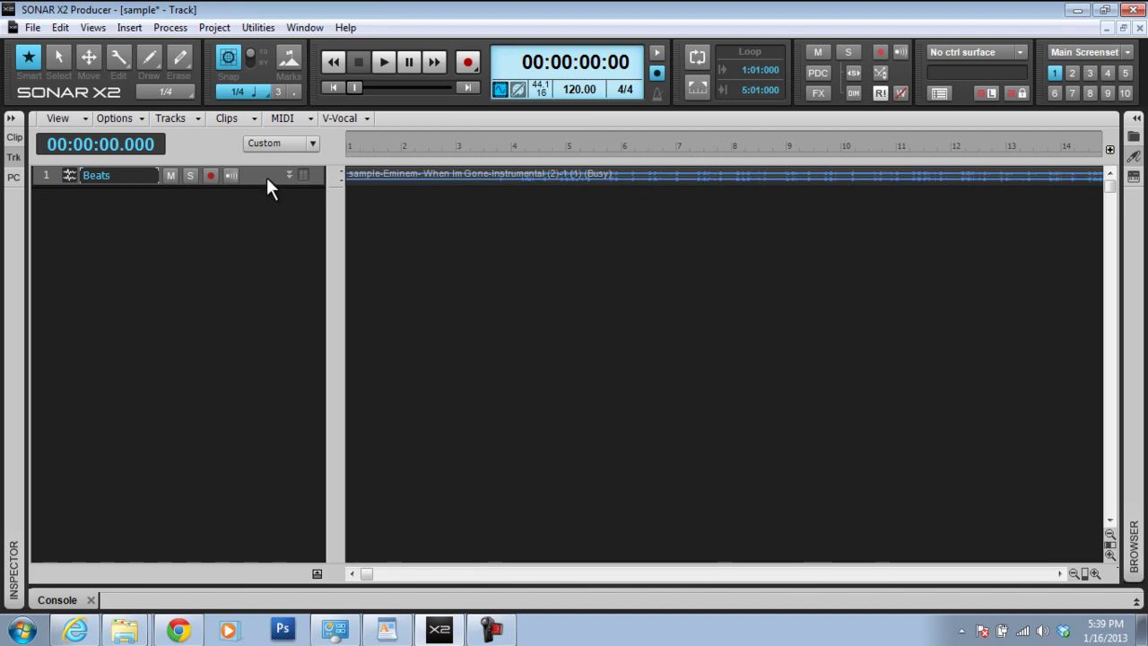
- Enlarge the Beats track and change the project tempo from 120 to 75 BPM
{"action": "left_click", "coordinate": [290, 174]}
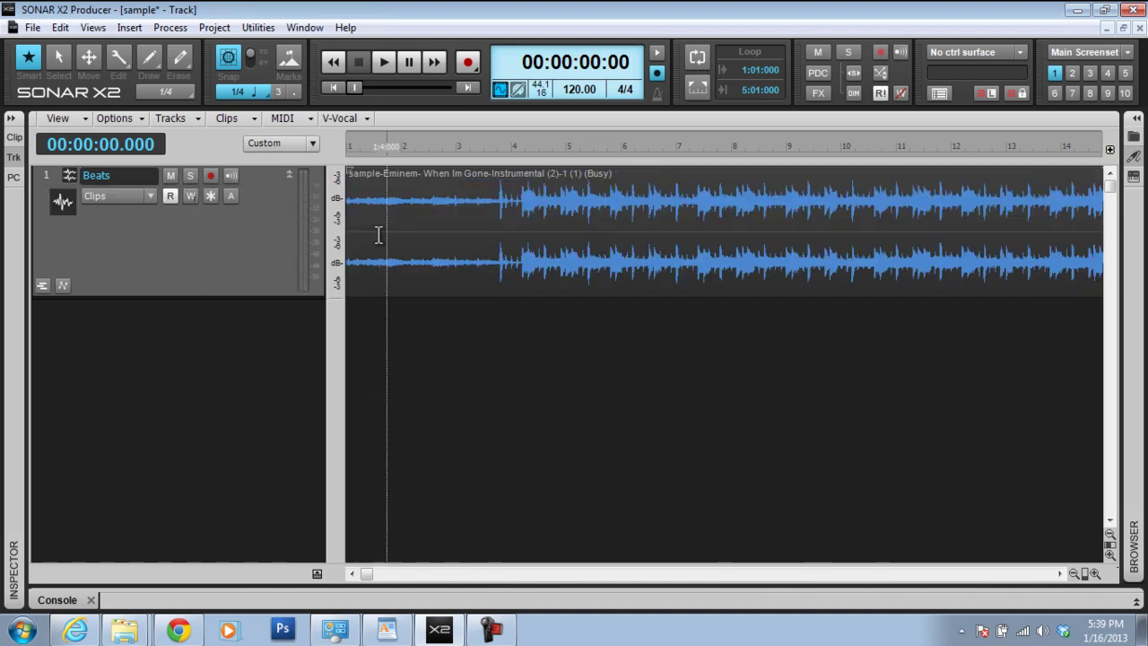
{"action": "double_click", "coordinate": [582, 89]}
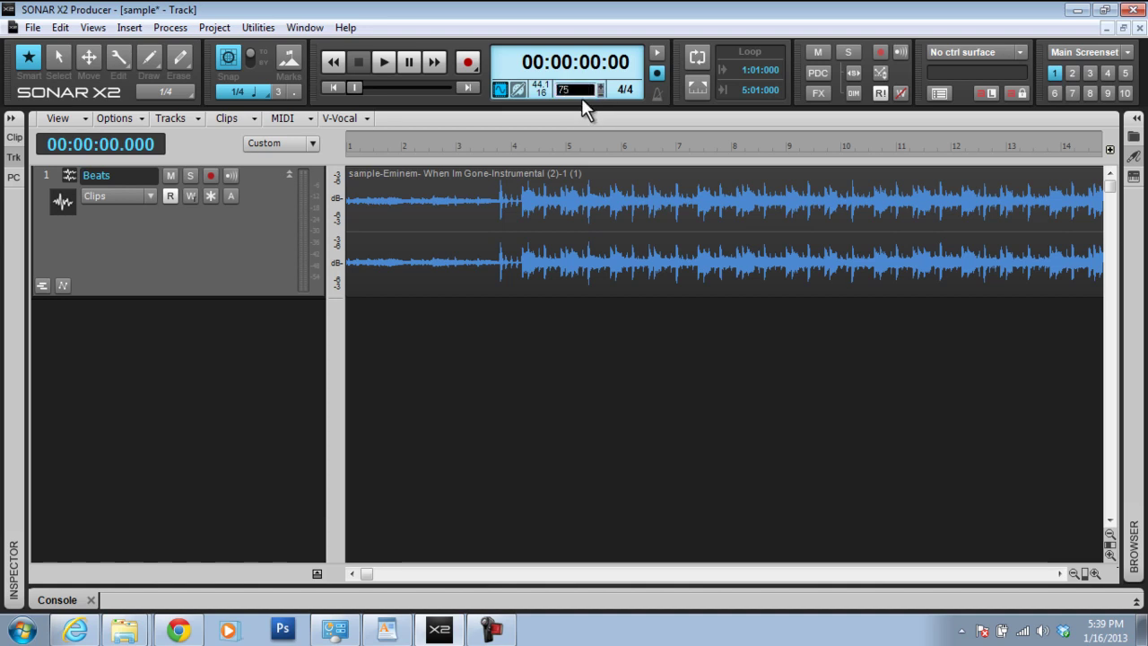
{"action": "key", "text": "Return"}
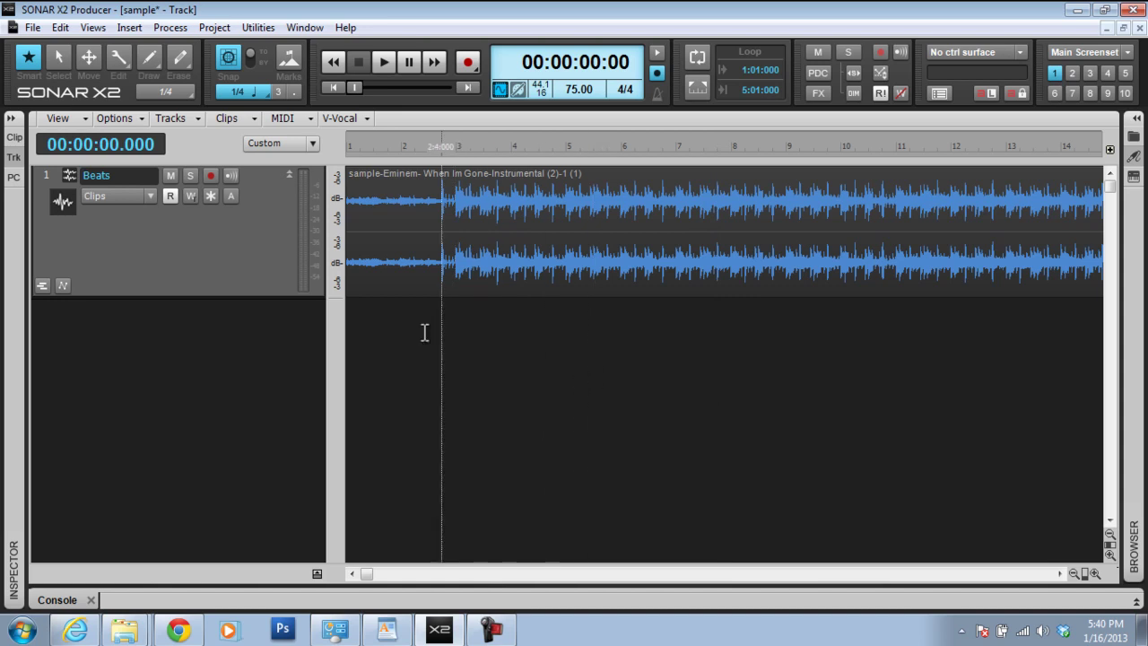
- Play the Beats track, pausing and fast-forwarding through the song
{"action": "left_click", "coordinate": [389, 61]}
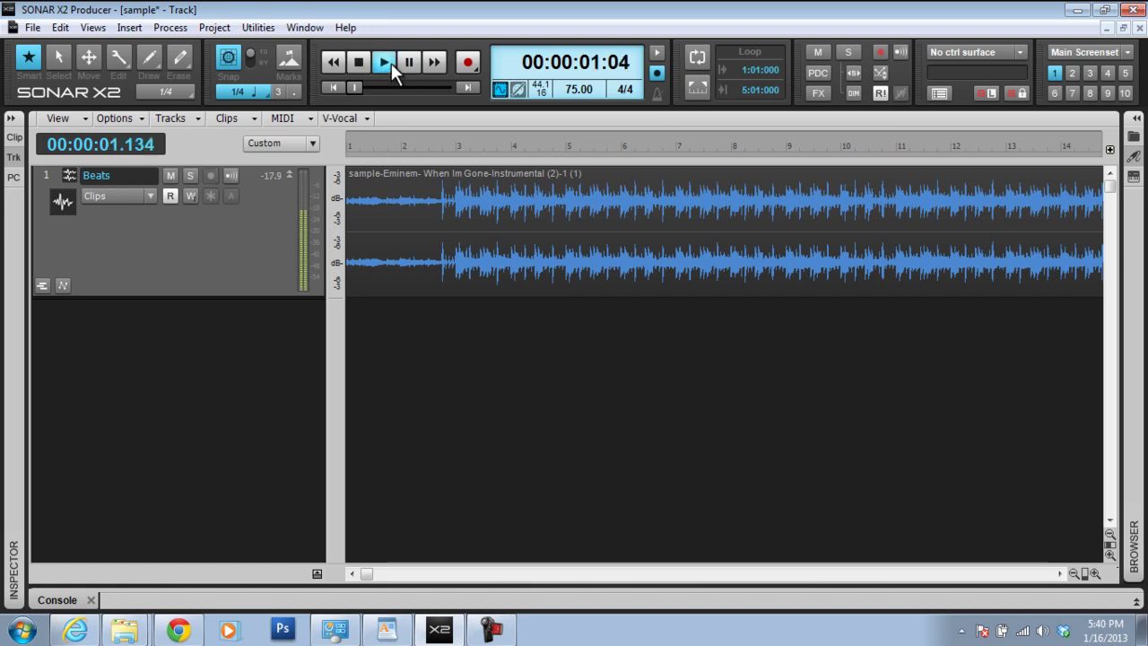
{"action": "left_click", "coordinate": [409, 63]}
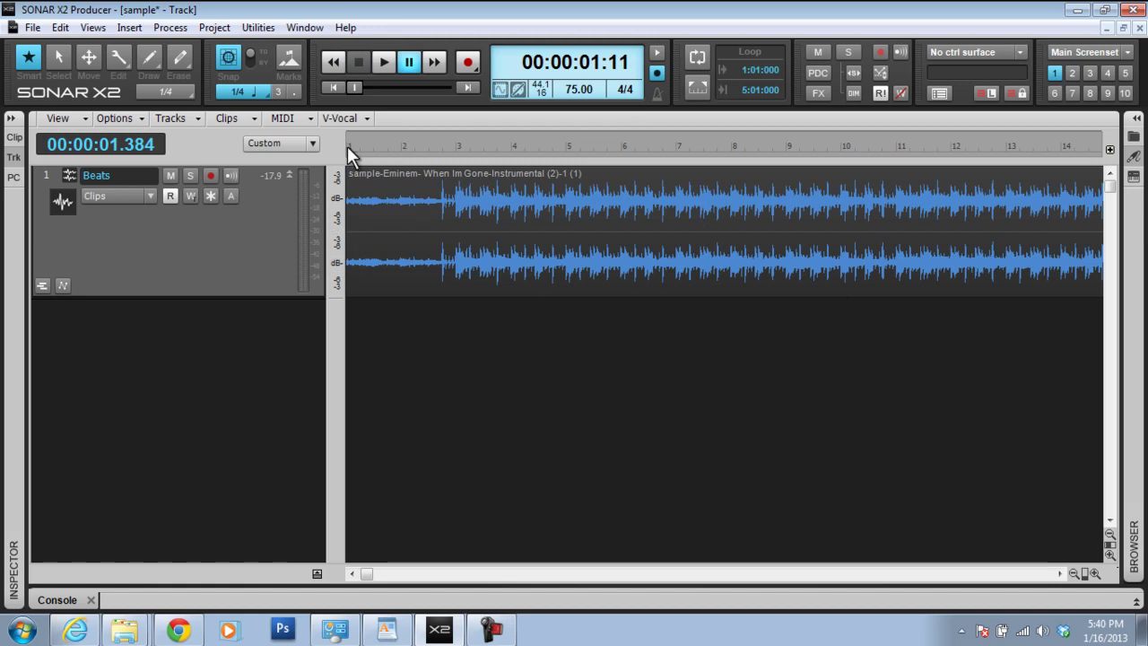
{"action": "left_click", "coordinate": [441, 66]}
{"action": "left_click", "coordinate": [429, 70]}
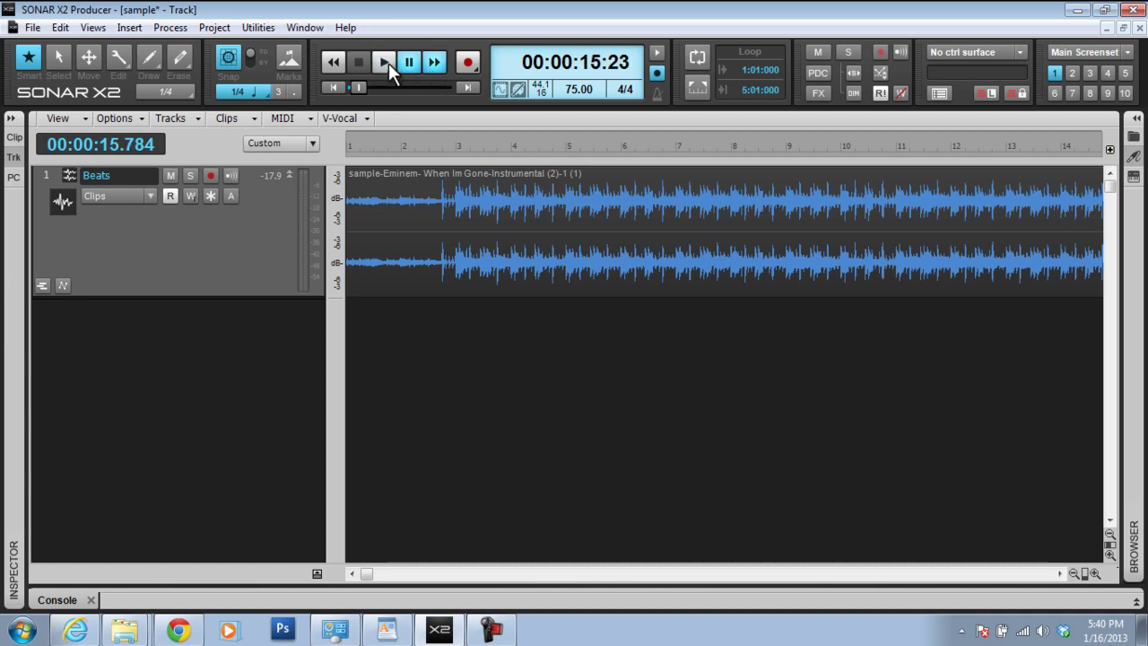
{"action": "left_click", "coordinate": [384, 62]}
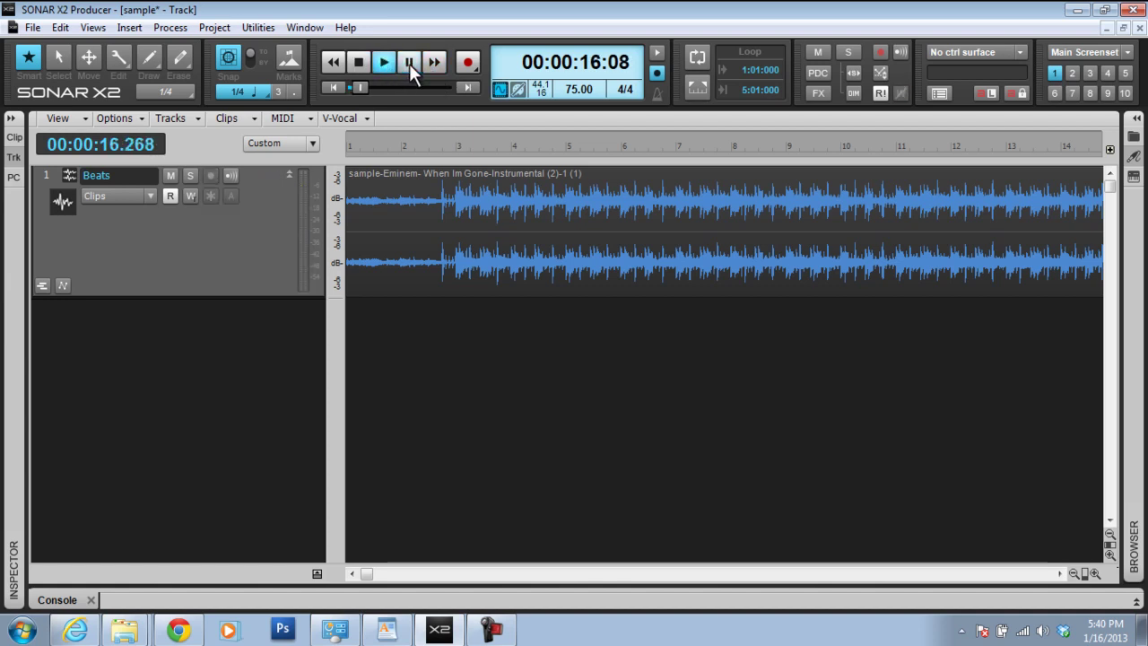
- Stop playback and move the Now time back to 00:00:00:00
{"action": "left_click", "coordinate": [358, 62]}
{"action": "key", "text": "space"}
{"action": "left_click", "coordinate": [359, 62]}
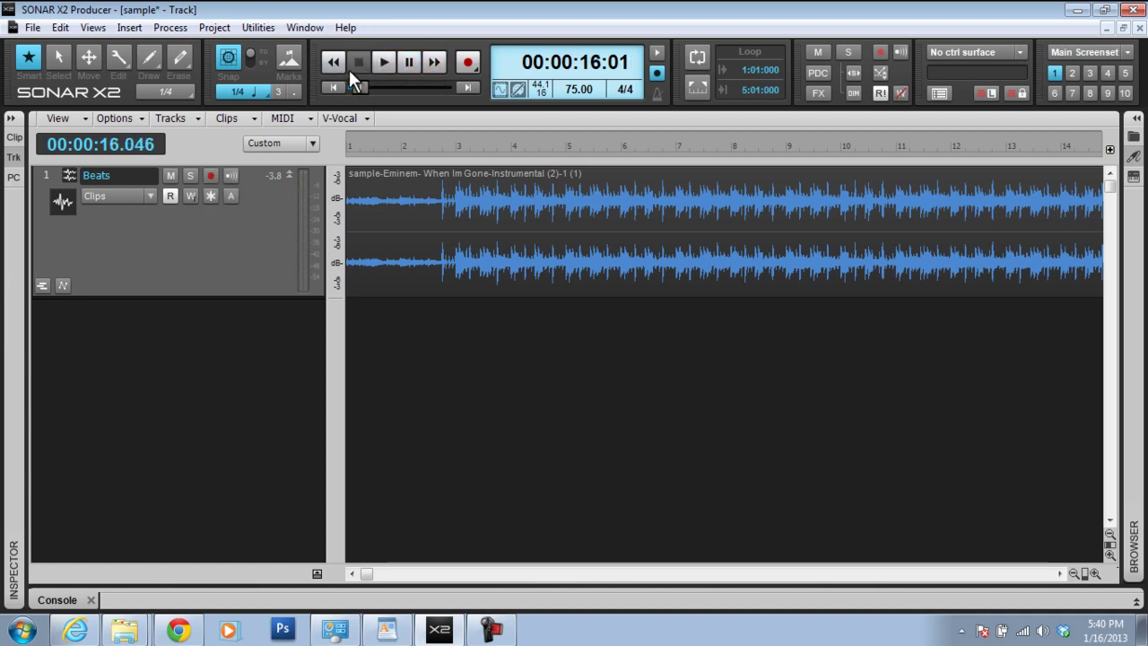
{"action": "left_click_drag", "start_coordinate": [360, 87], "coordinate": [338, 90]}
{"action": "left_click", "coordinate": [337, 88]}
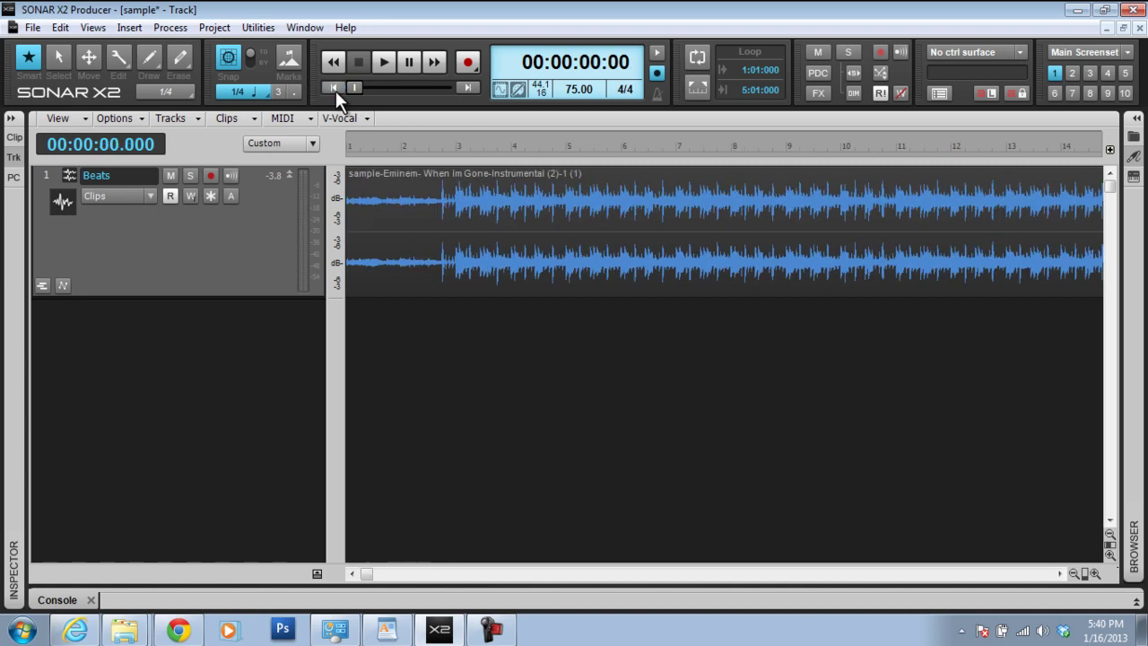
{"action": "left_click", "coordinate": [60, 27]}
{"action": "left_click", "coordinate": [149, 290]}
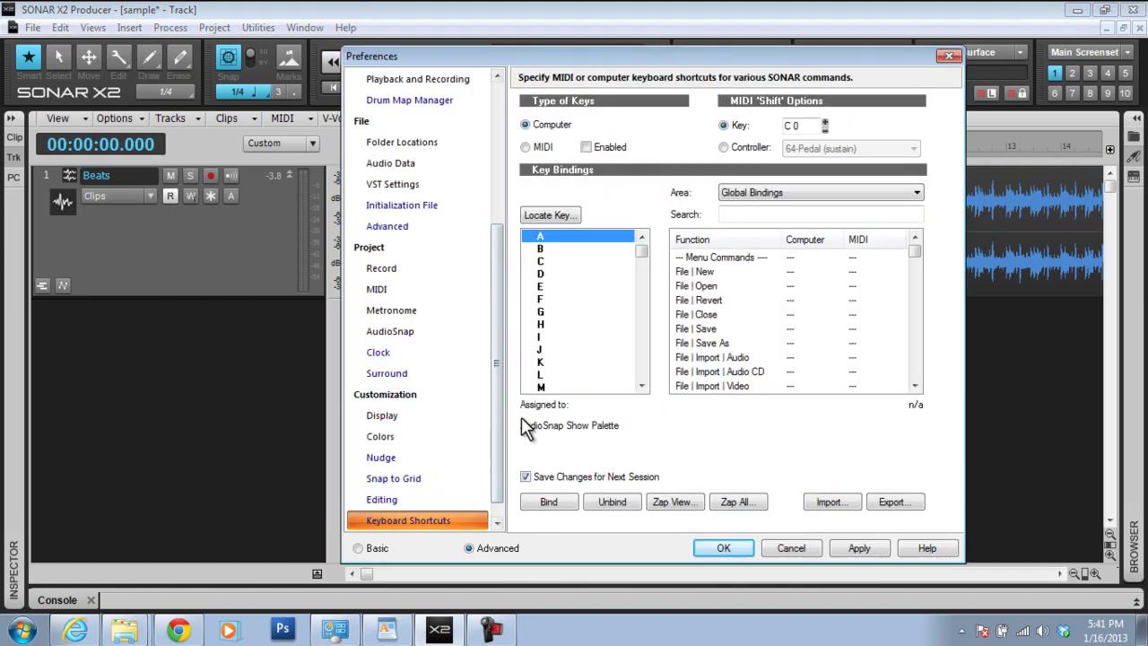
{"action": "left_click_drag", "start_coordinate": [496, 383], "coordinate": [499, 442]}
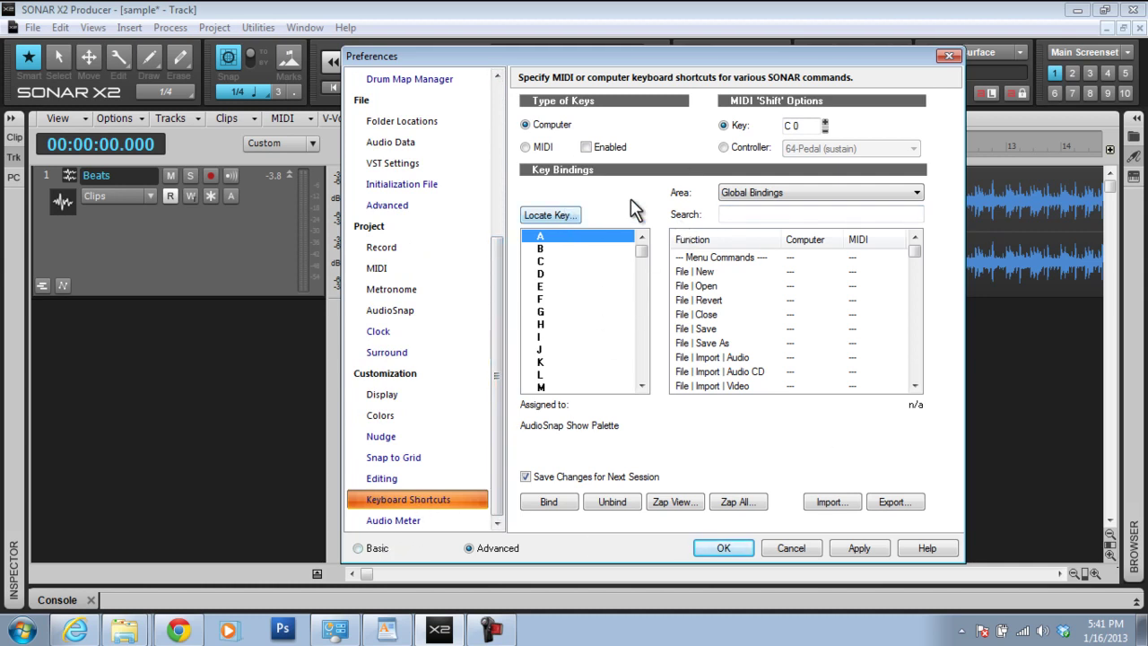
{"action": "left_click", "coordinate": [583, 288]}
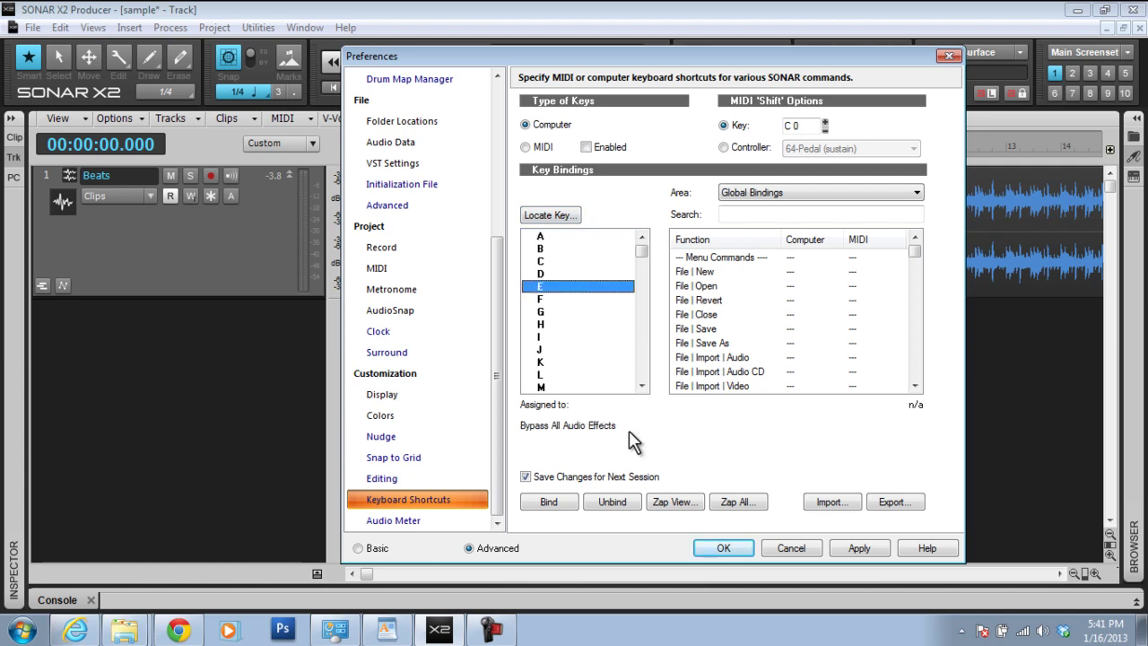
{"action": "left_click", "coordinate": [584, 350]}
{"action": "left_click", "coordinate": [593, 314]}
{"action": "left_click", "coordinate": [594, 249]}
{"action": "left_click", "coordinate": [814, 192]}
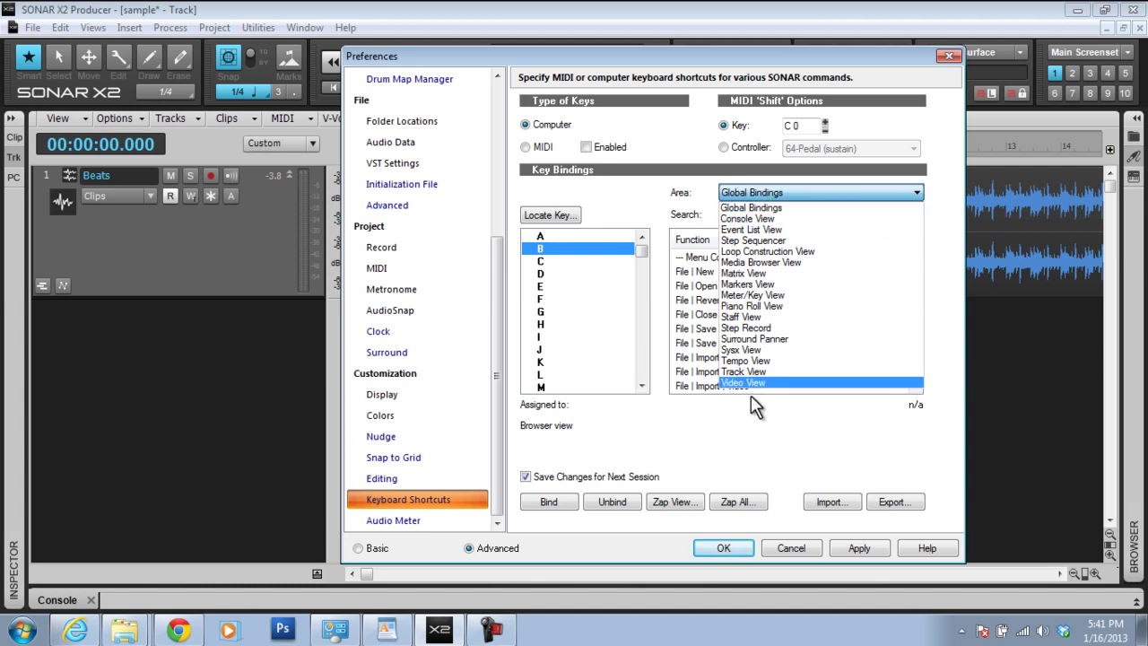
{"action": "left_click", "coordinate": [639, 207]}
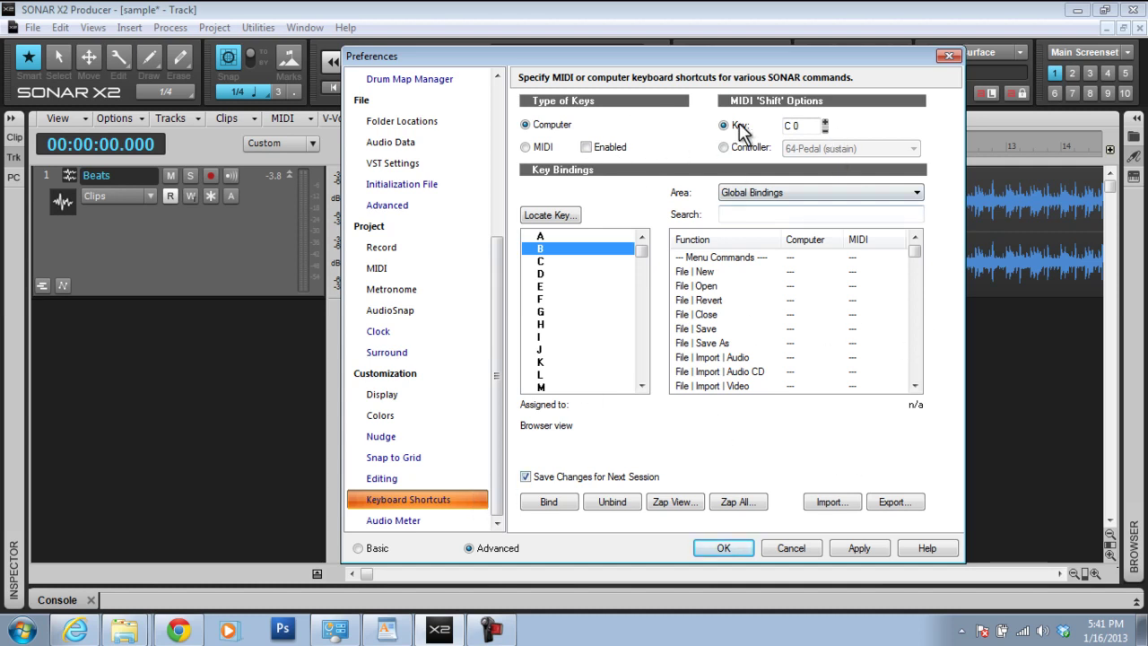
{"action": "left_click", "coordinate": [788, 548]}
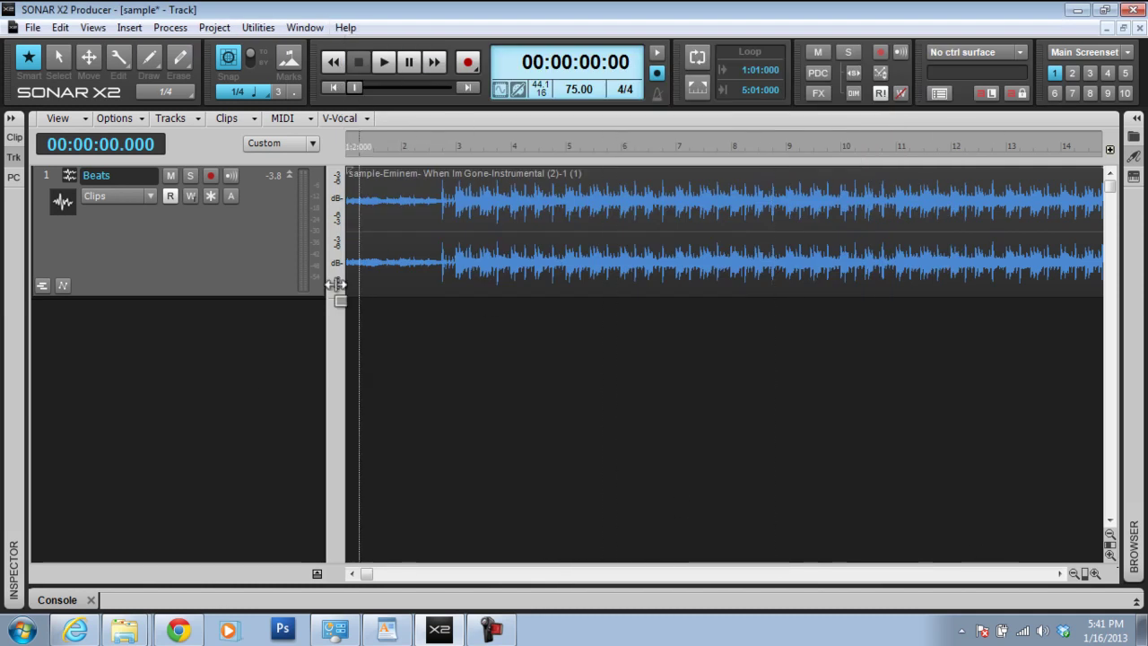
- Insert a second audio track below Beats and rename Track 2 to 'lead 1'
{"action": "right_click", "coordinate": [188, 329]}
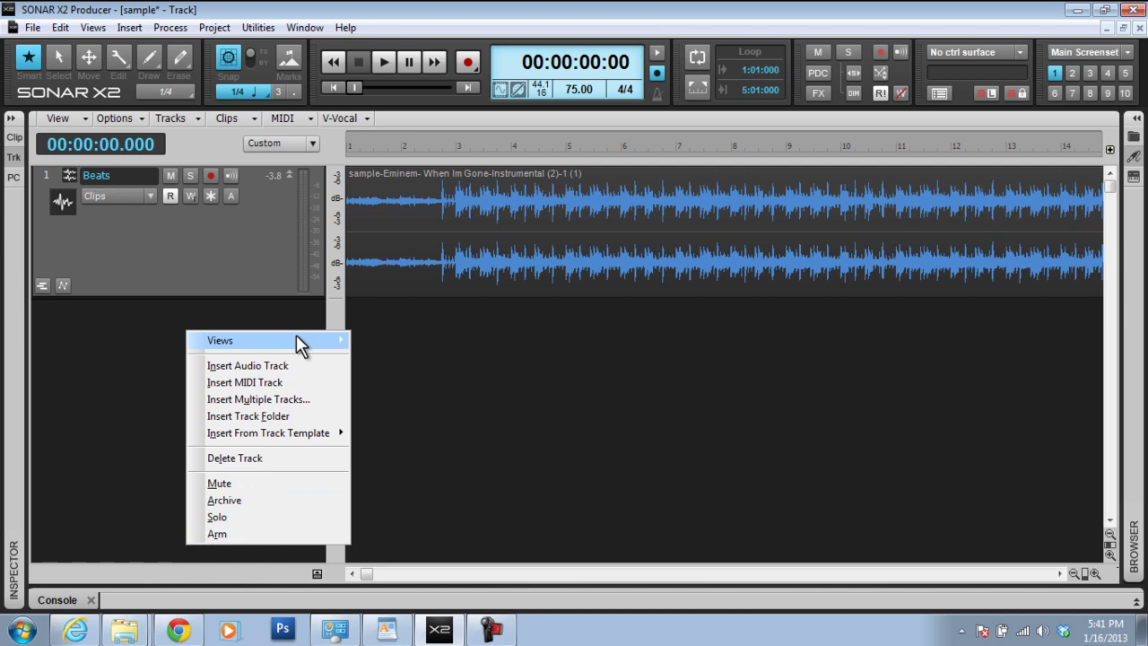
{"action": "mouse_move", "coordinate": [297, 340]}
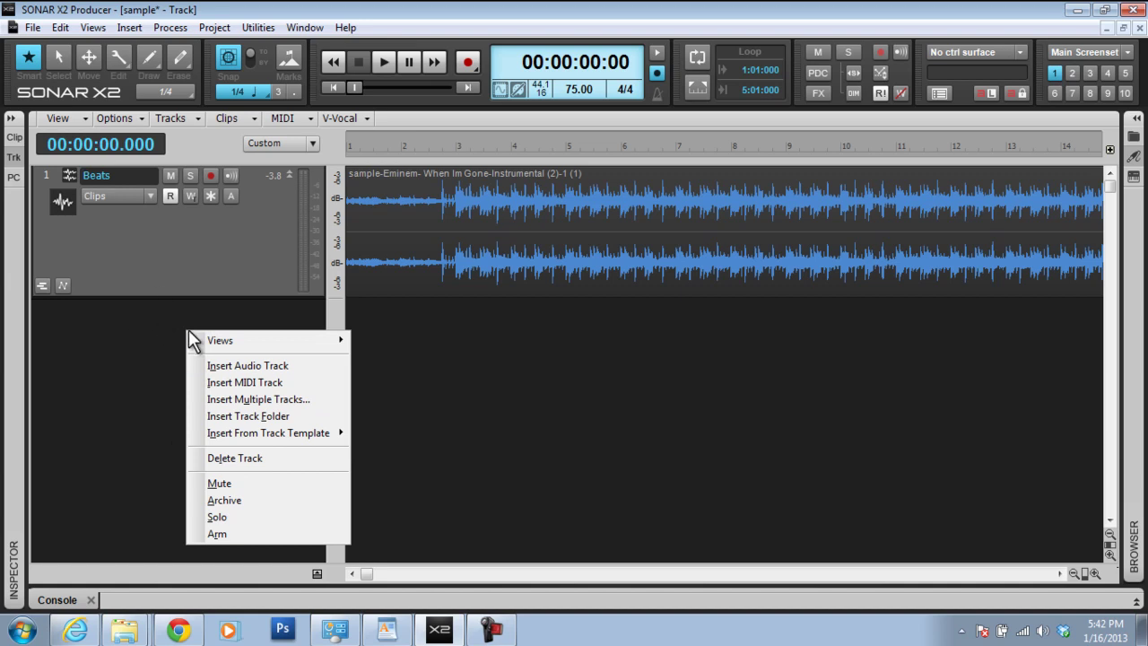
{"action": "left_click", "coordinate": [275, 365]}
{"action": "double_click", "coordinate": [147, 307]}
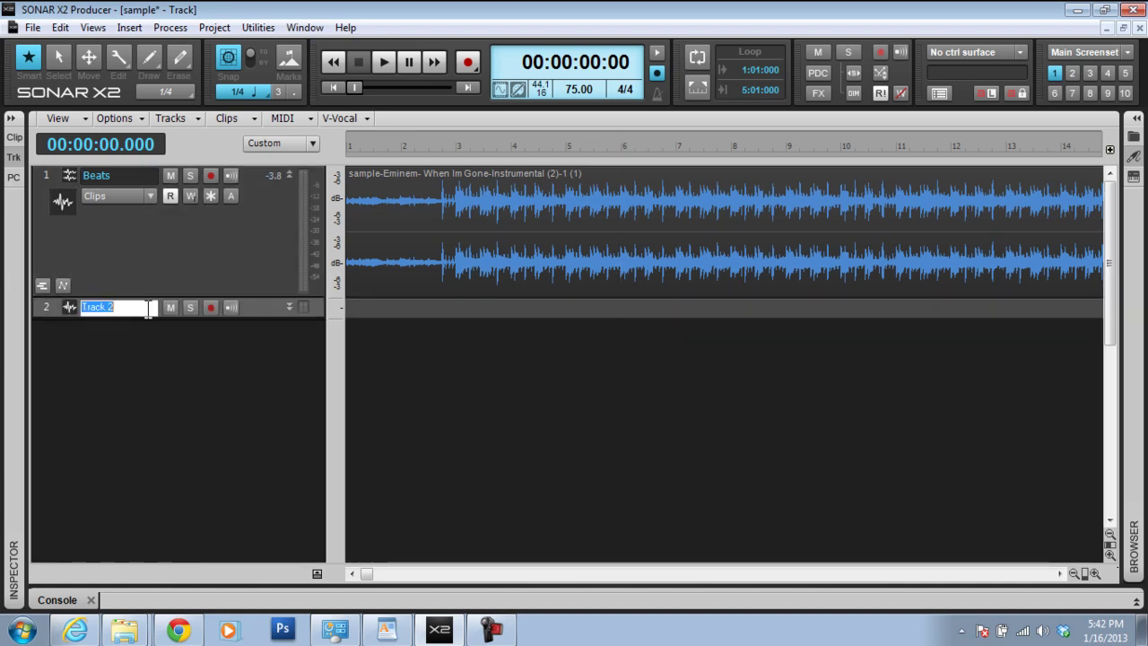
{"action": "key", "text": "BackSpace"}
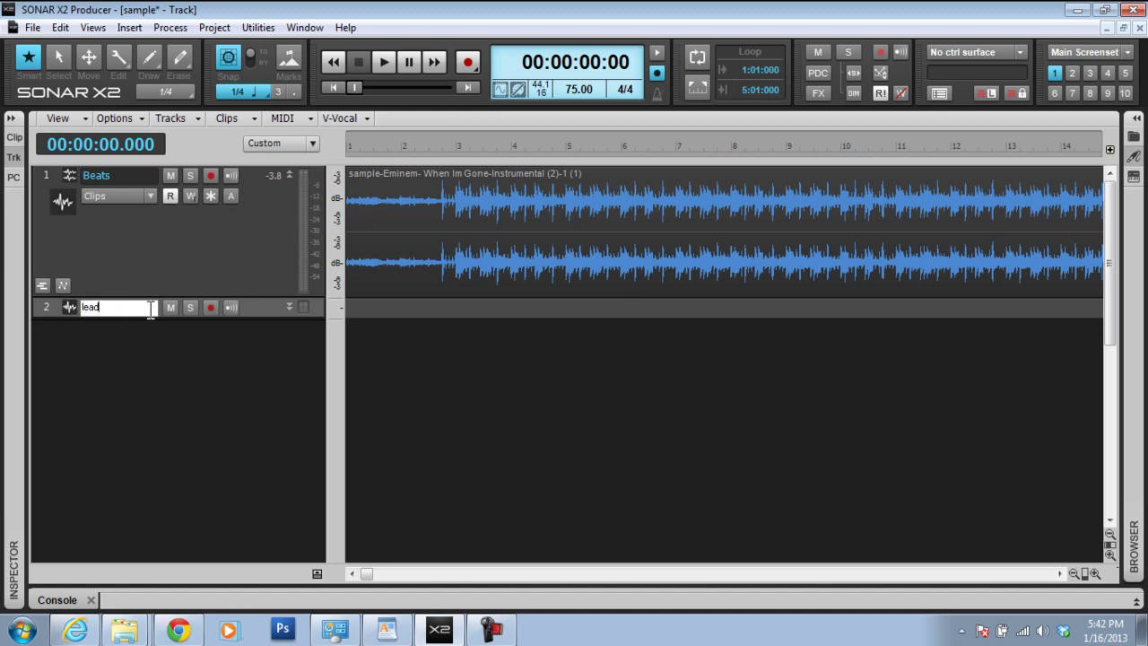
{"action": "key", "text": "Return"}
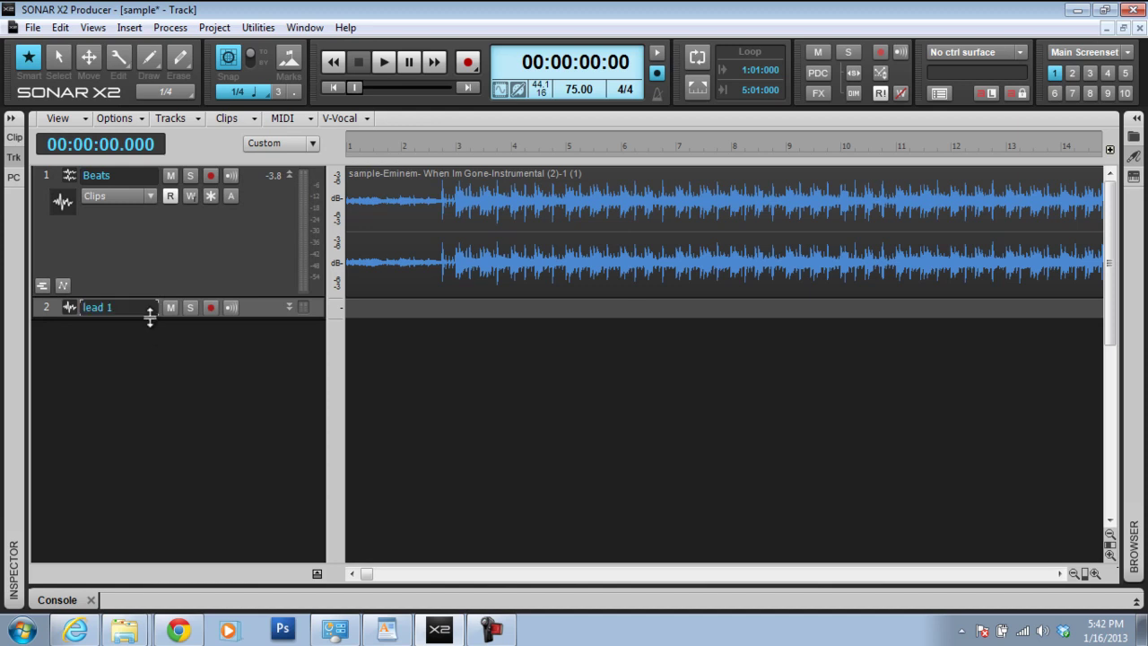
- Import the sample-Lead 1-2 audio file onto the lead 1 track
{"action": "left_click", "coordinate": [32, 28]}
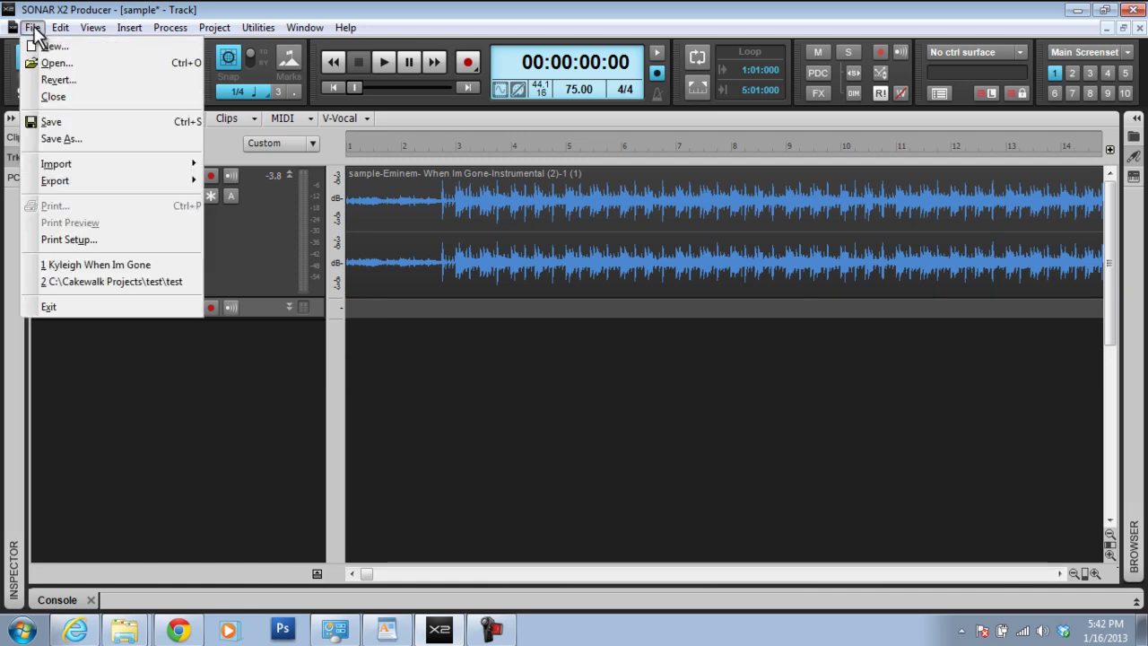
{"action": "mouse_move", "coordinate": [63, 180]}
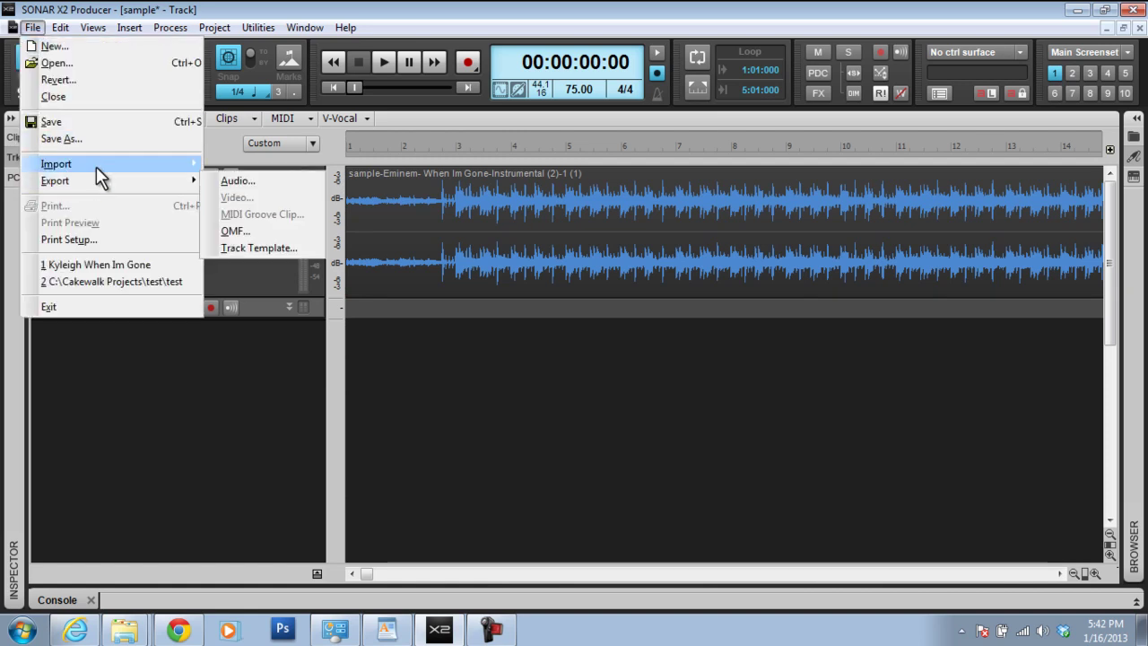
{"action": "mouse_move", "coordinate": [96, 167]}
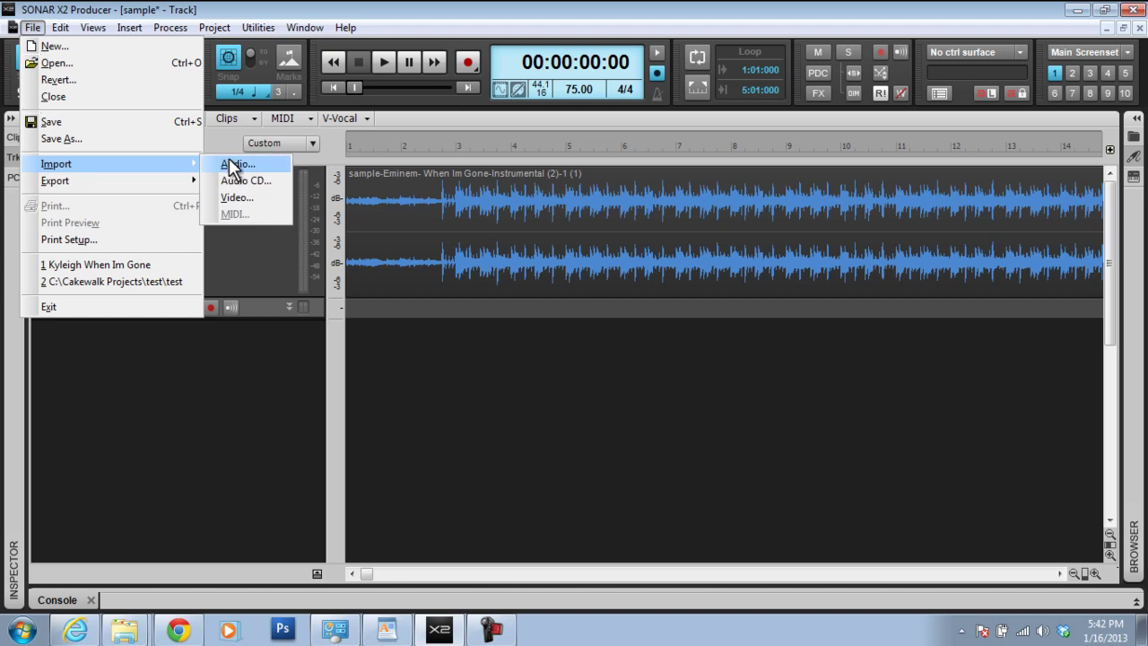
{"action": "left_click", "coordinate": [235, 165]}
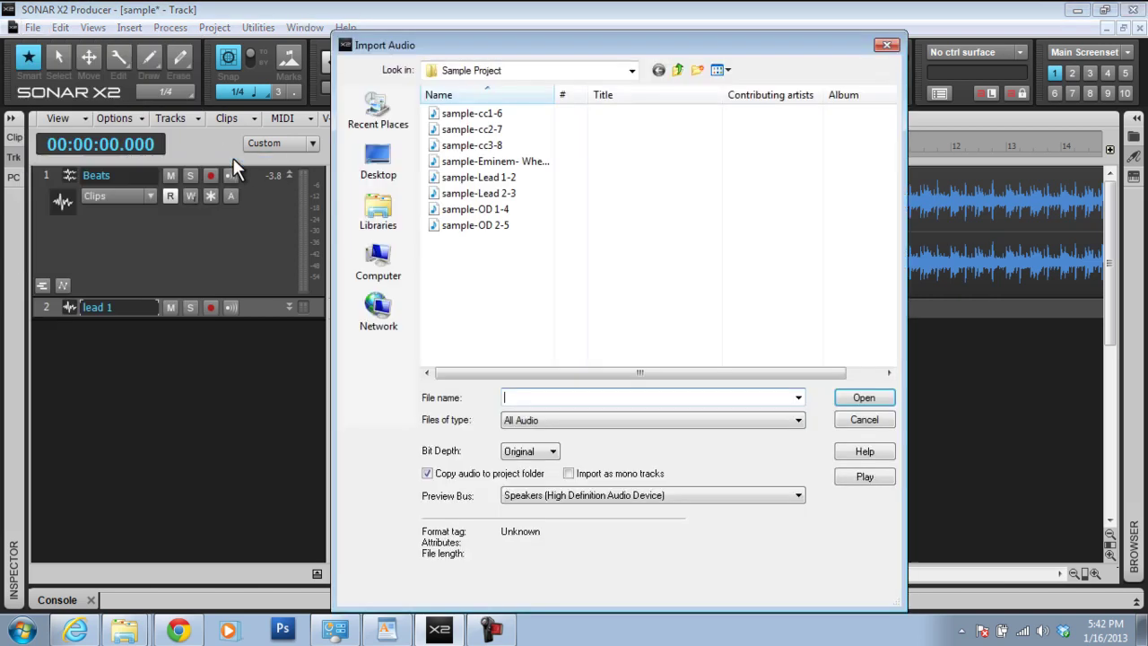
{"action": "left_click", "coordinate": [523, 178]}
{"action": "left_click", "coordinate": [864, 397]}
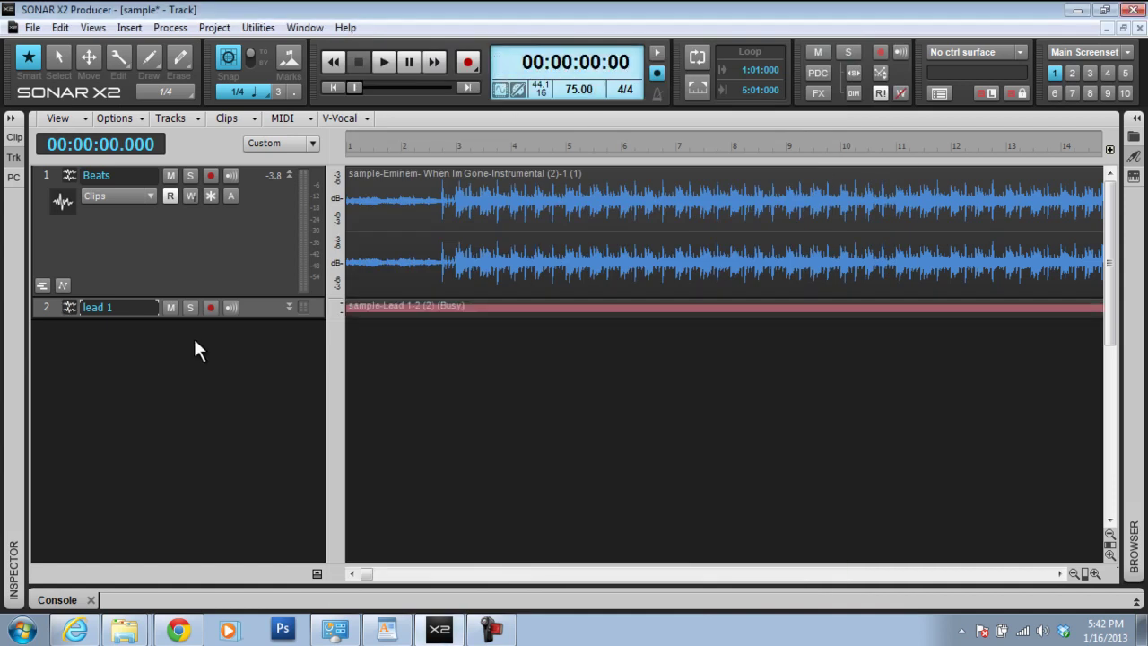
- Enlarge the lead 1 track and play both tracks together briefly
{"action": "left_click_drag", "start_coordinate": [287, 316], "coordinate": [287, 378]}
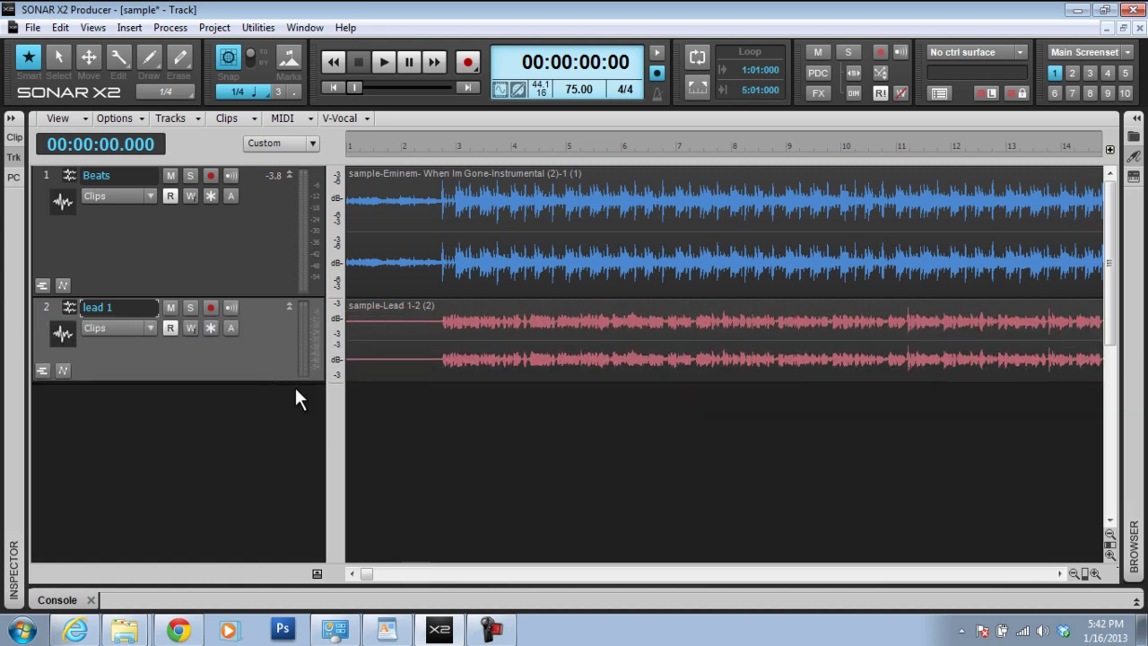
{"action": "key", "text": "space"}
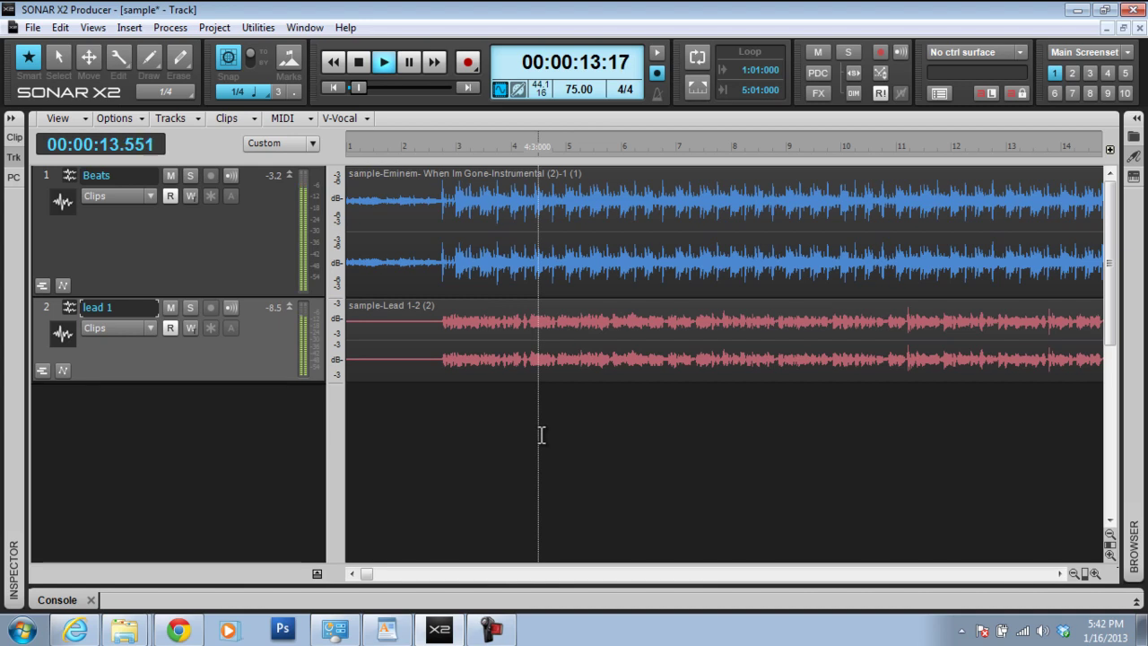
{"action": "key", "text": "space"}
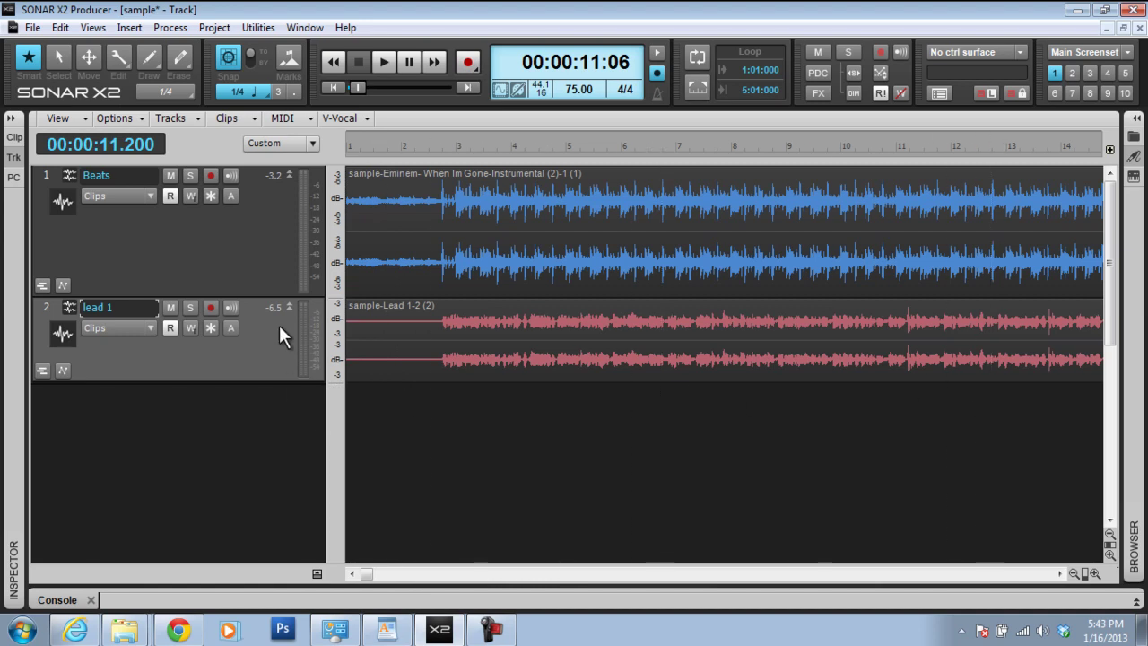
{"action": "left_click", "coordinate": [311, 145]}
{"action": "left_click", "coordinate": [289, 231]}
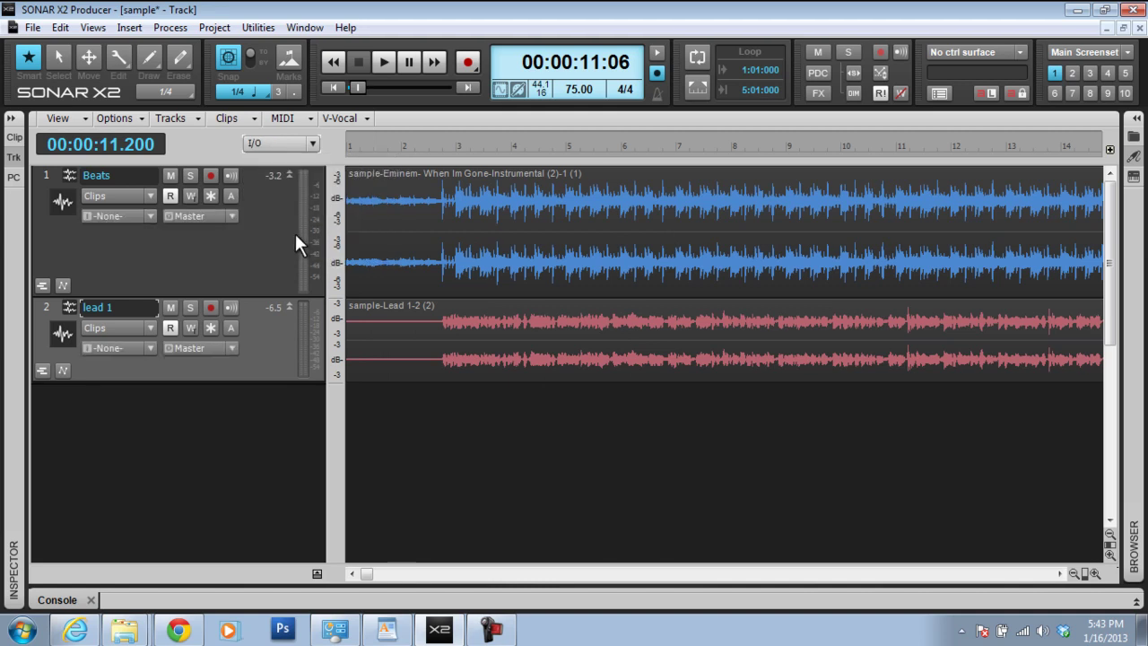
{"action": "left_click", "coordinate": [143, 348]}
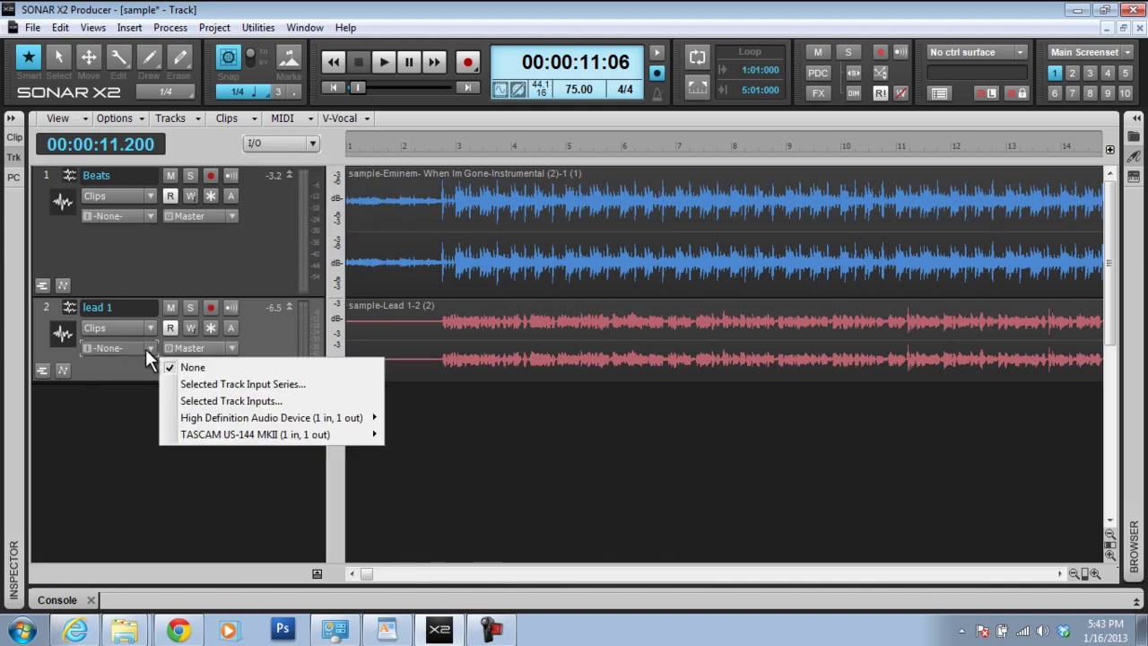
{"action": "mouse_move", "coordinate": [292, 437]}
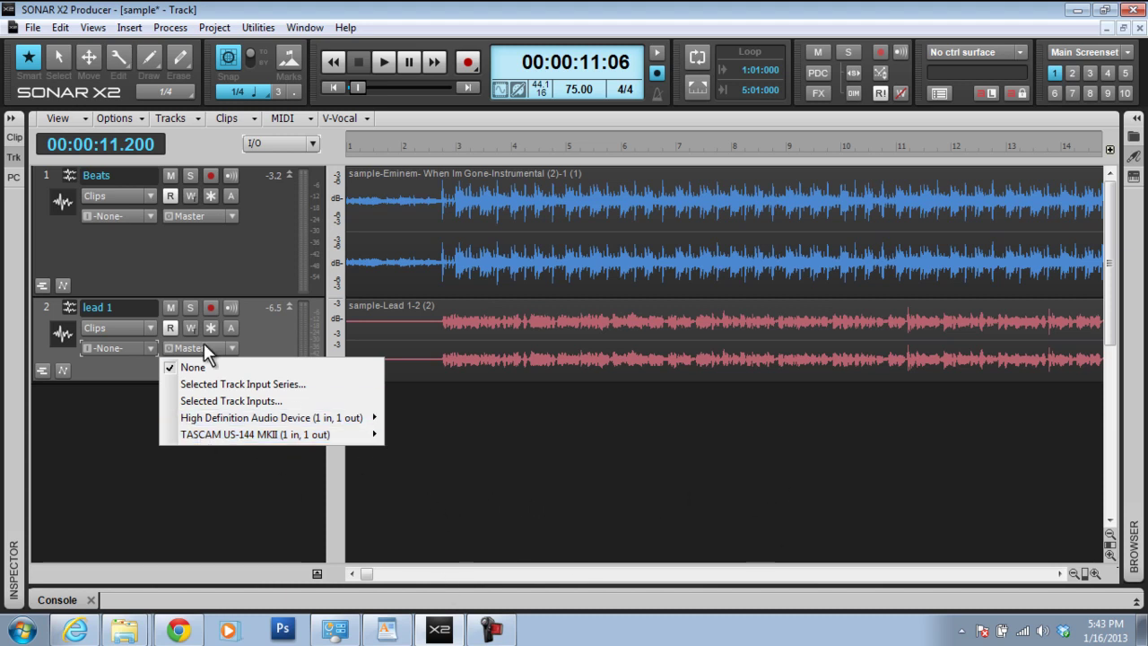
{"action": "left_click", "coordinate": [72, 459]}
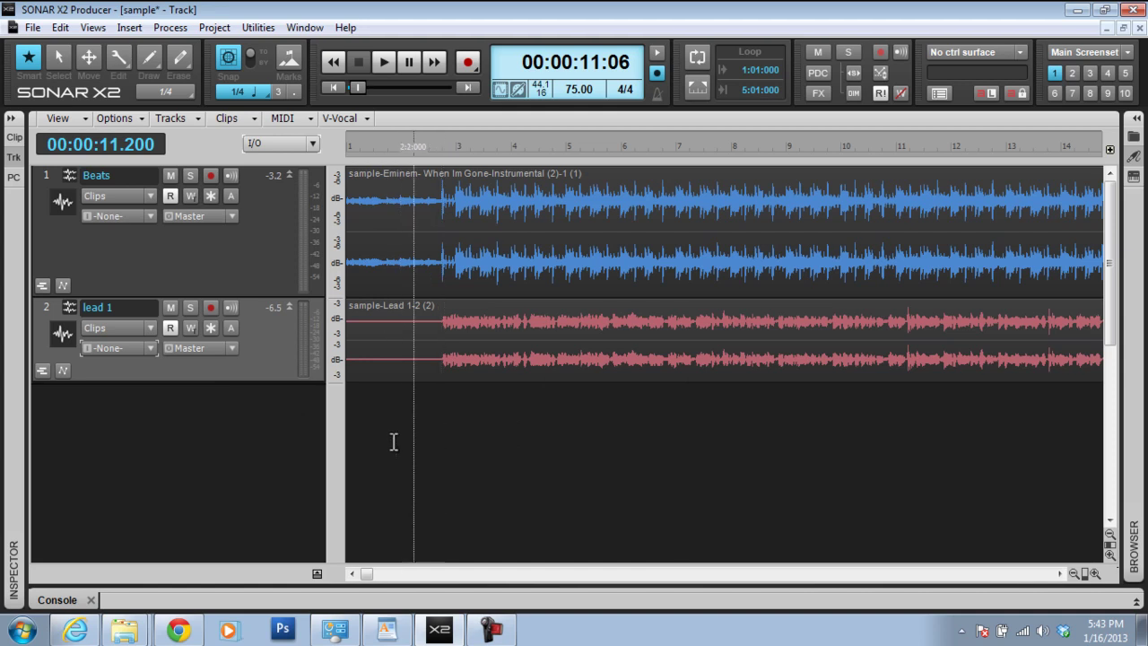
{"action": "left_click", "coordinate": [128, 349]}
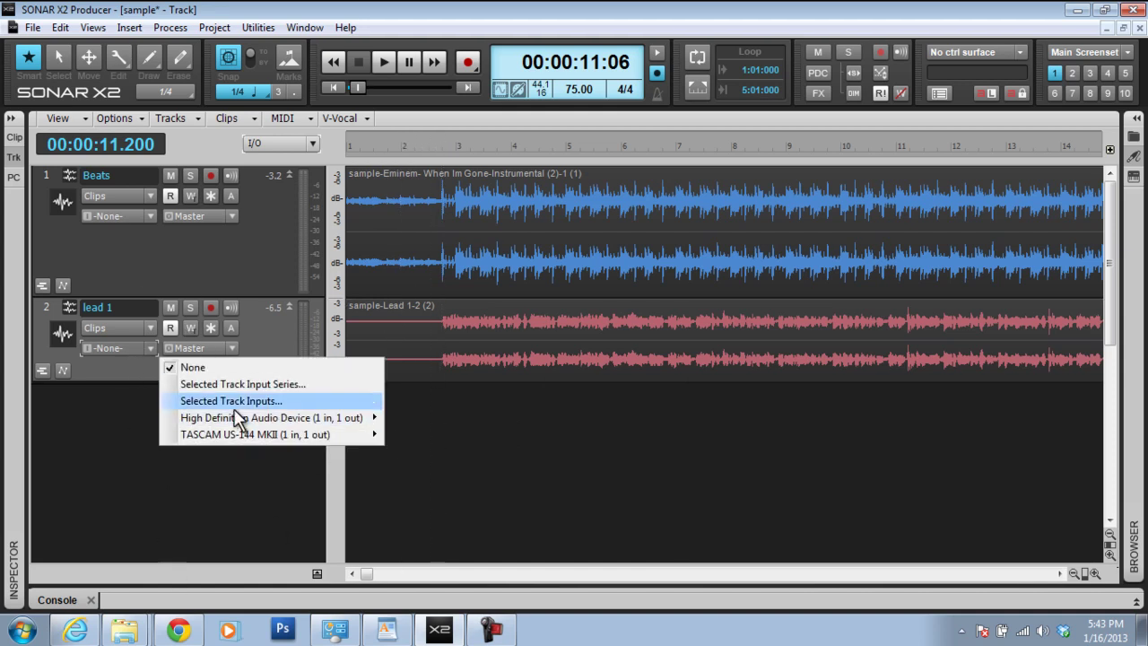
{"action": "mouse_move", "coordinate": [363, 432]}
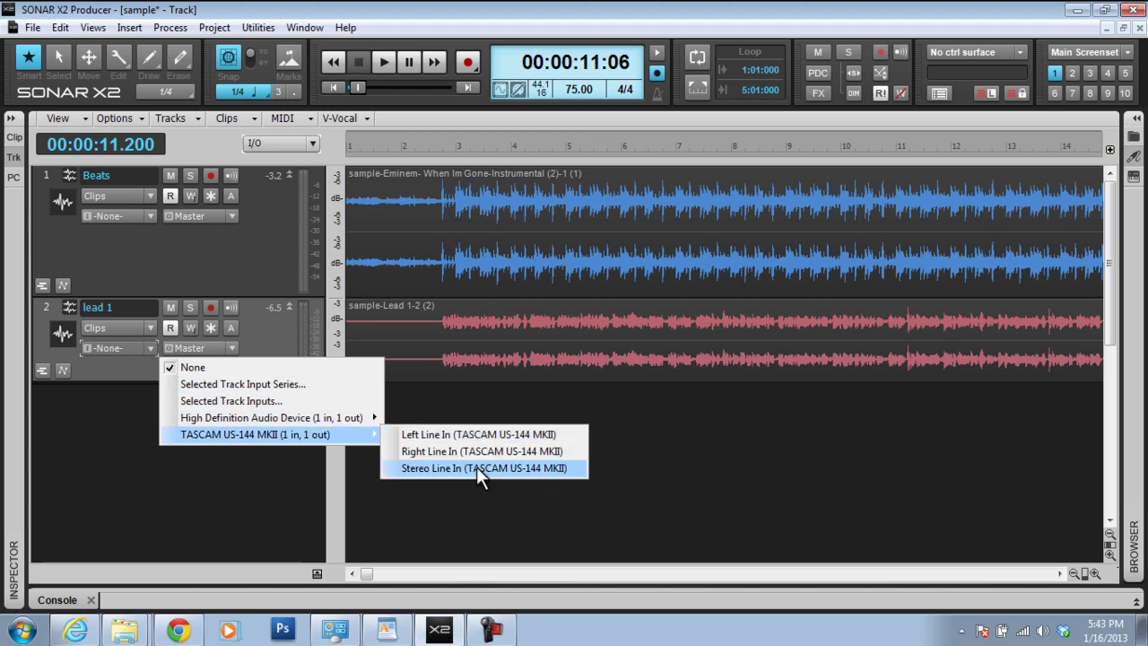
{"action": "left_click", "coordinate": [179, 490]}
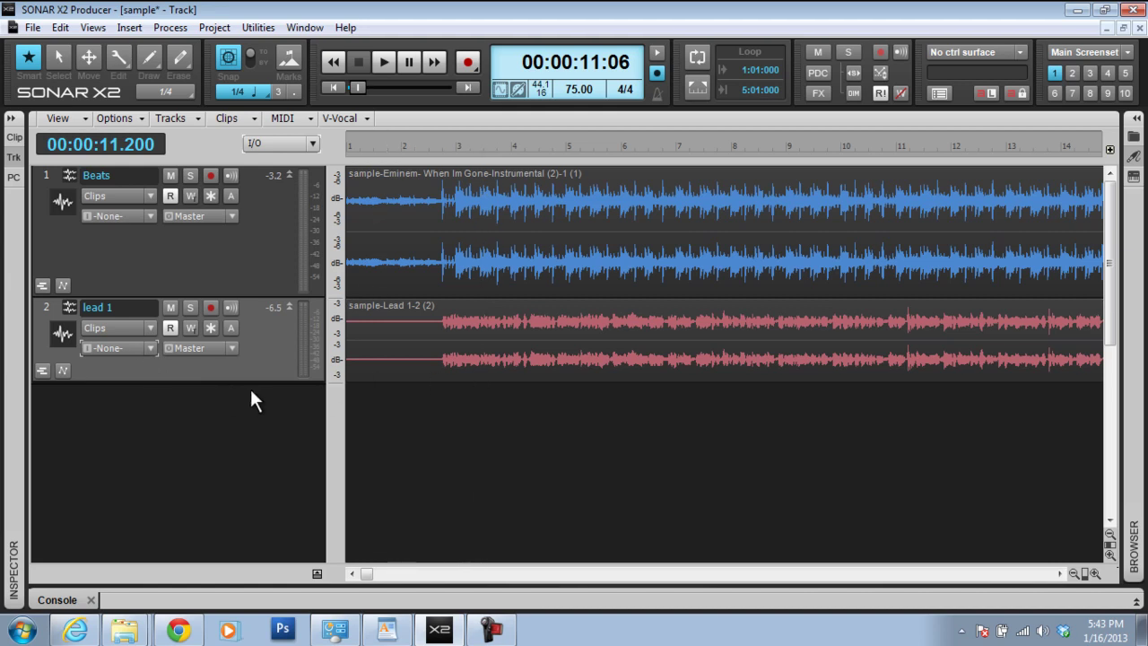
{"action": "left_click", "coordinate": [201, 352]}
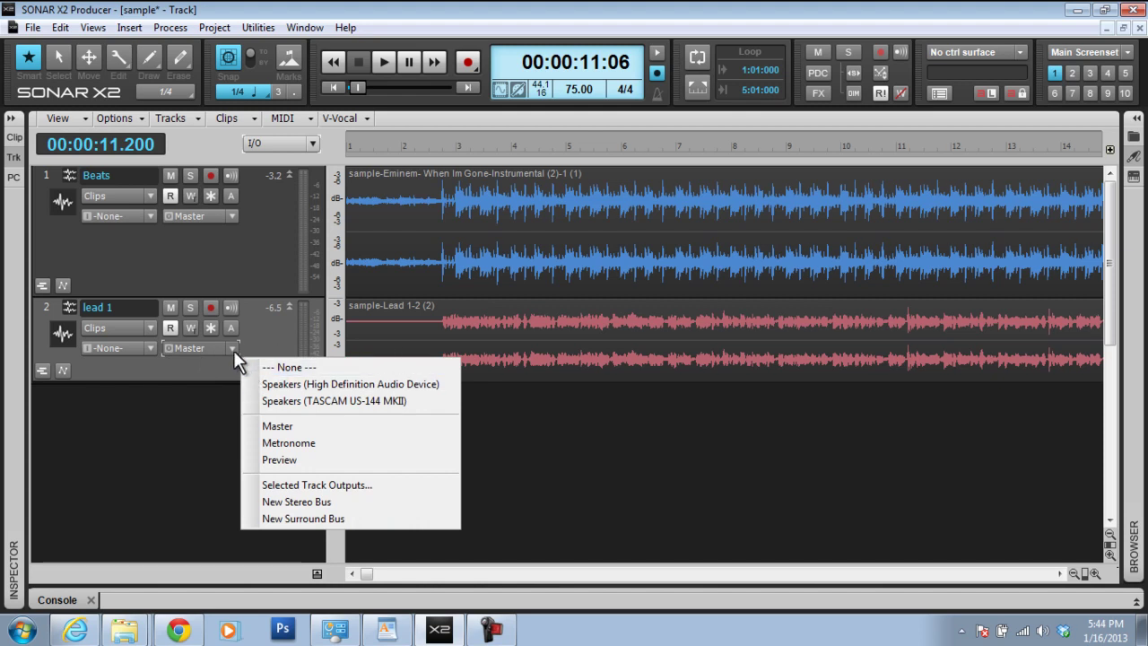
{"action": "left_click", "coordinate": [201, 403]}
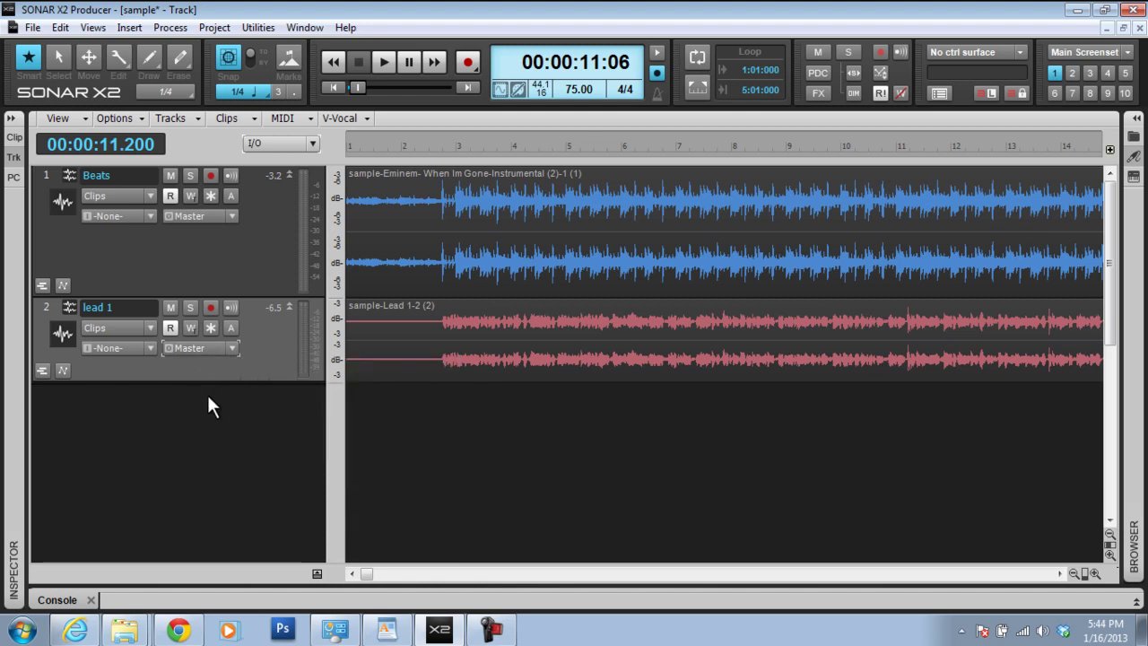
{"action": "left_click", "coordinate": [1135, 600]}
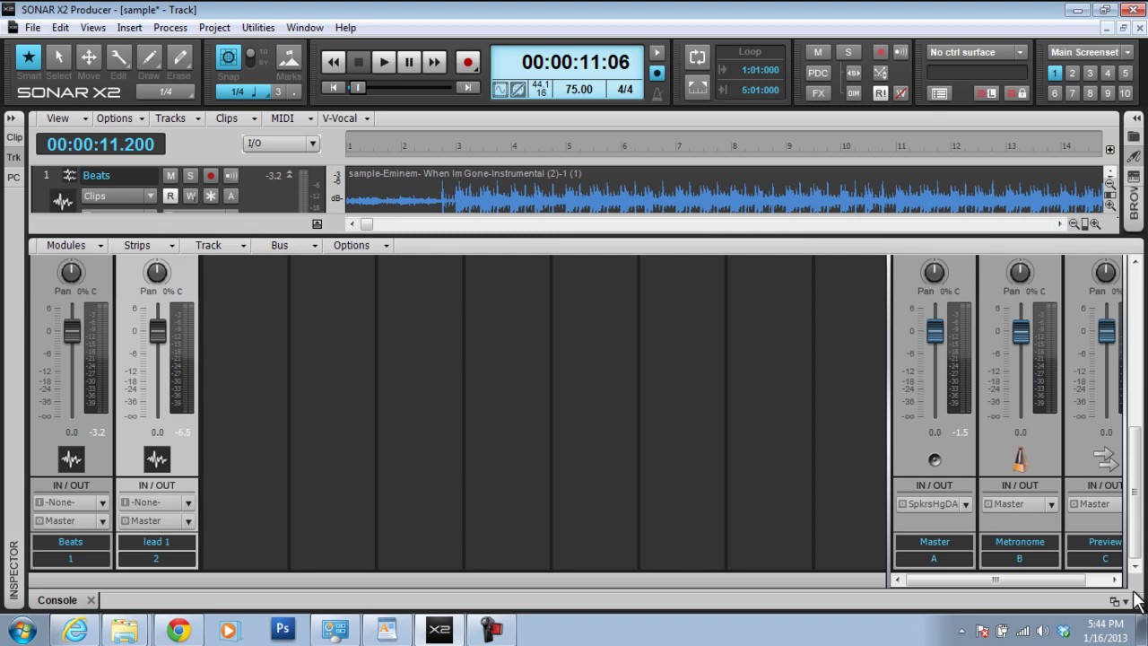
{"action": "scroll", "coordinate": [272, 477], "scroll_direction": "up", "scroll_amount": 5}
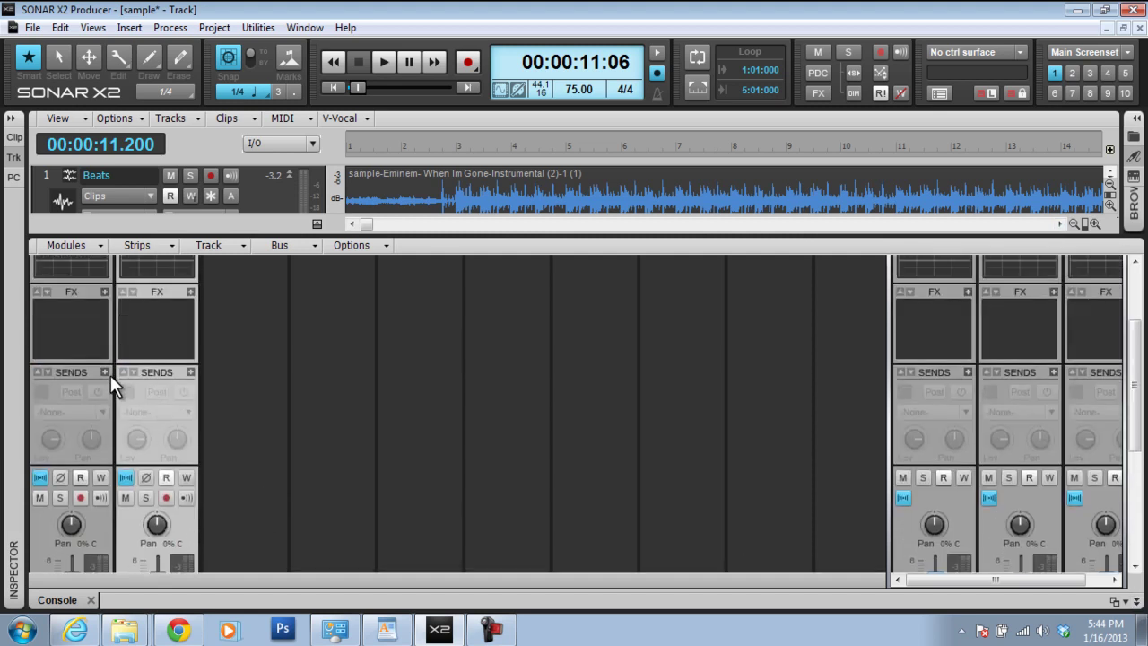
{"action": "left_click", "coordinate": [105, 371]}
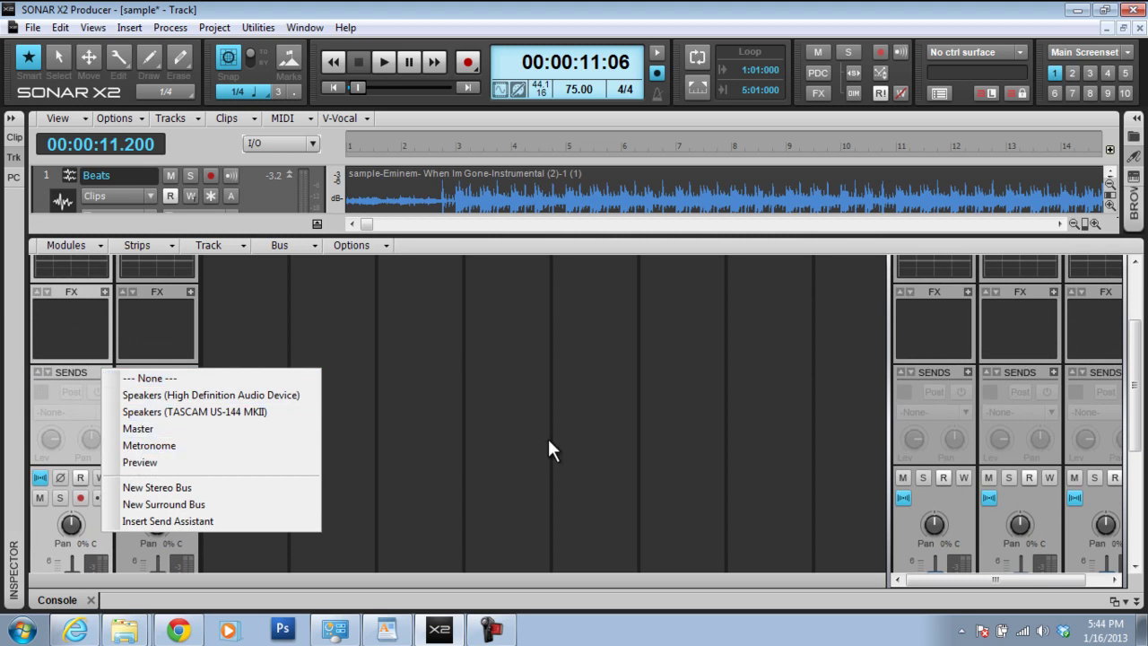
{"action": "left_click", "coordinate": [519, 447]}
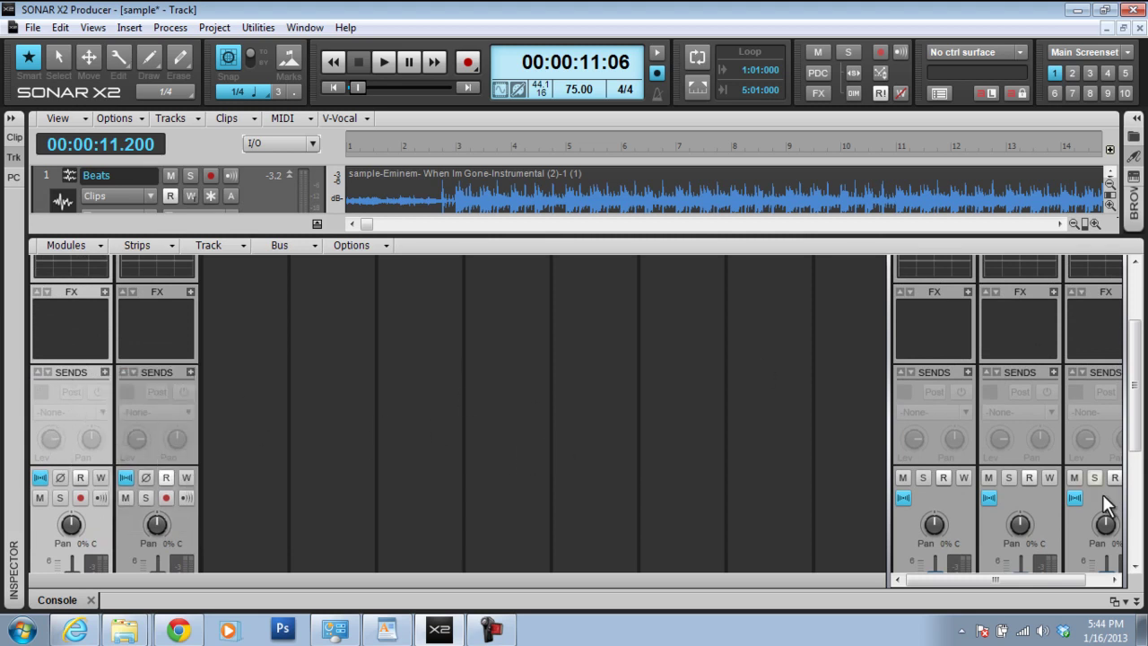
{"action": "left_click", "coordinate": [1137, 601]}
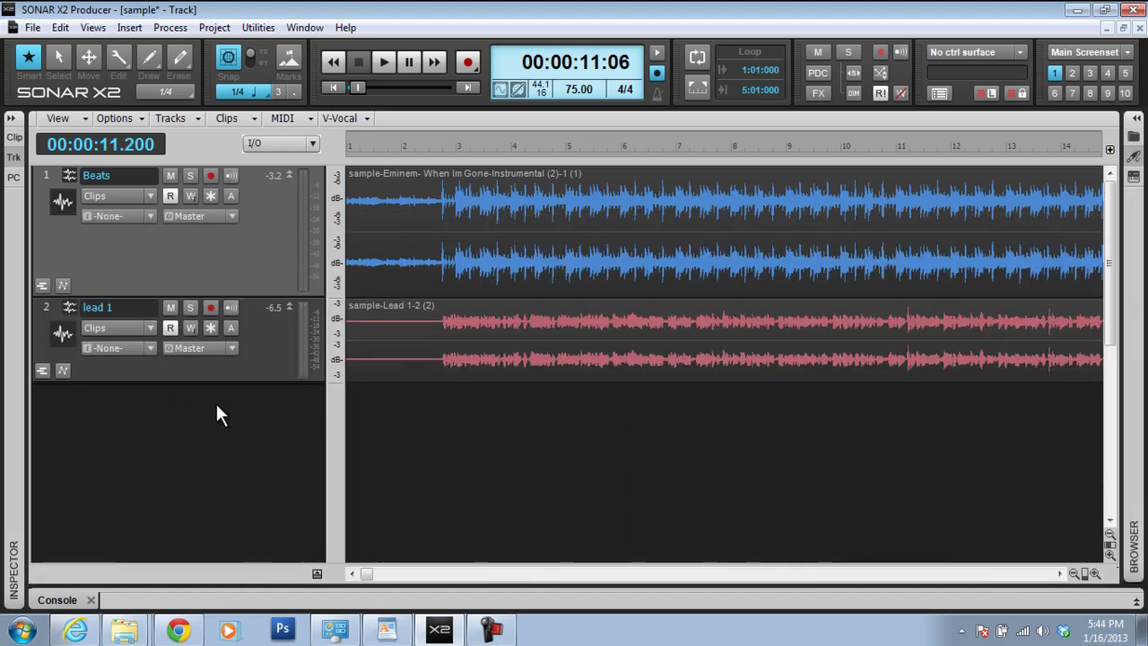
- Open Preferences and go to the Project Metronome settings
{"action": "left_click", "coordinate": [60, 28]}
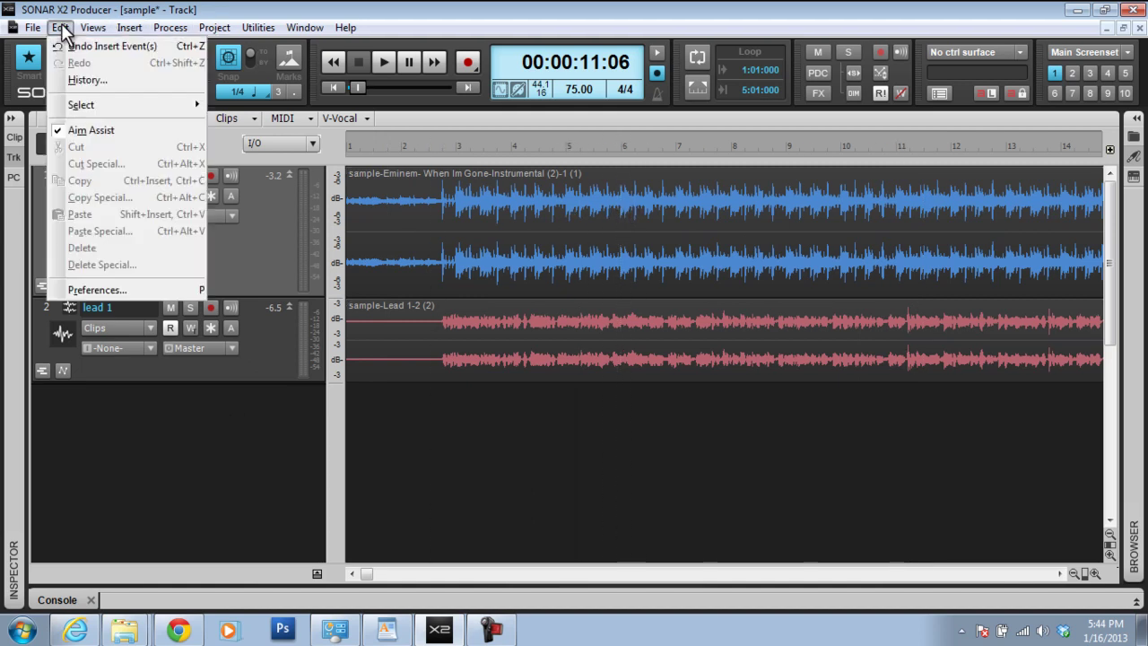
{"action": "left_click", "coordinate": [95, 290]}
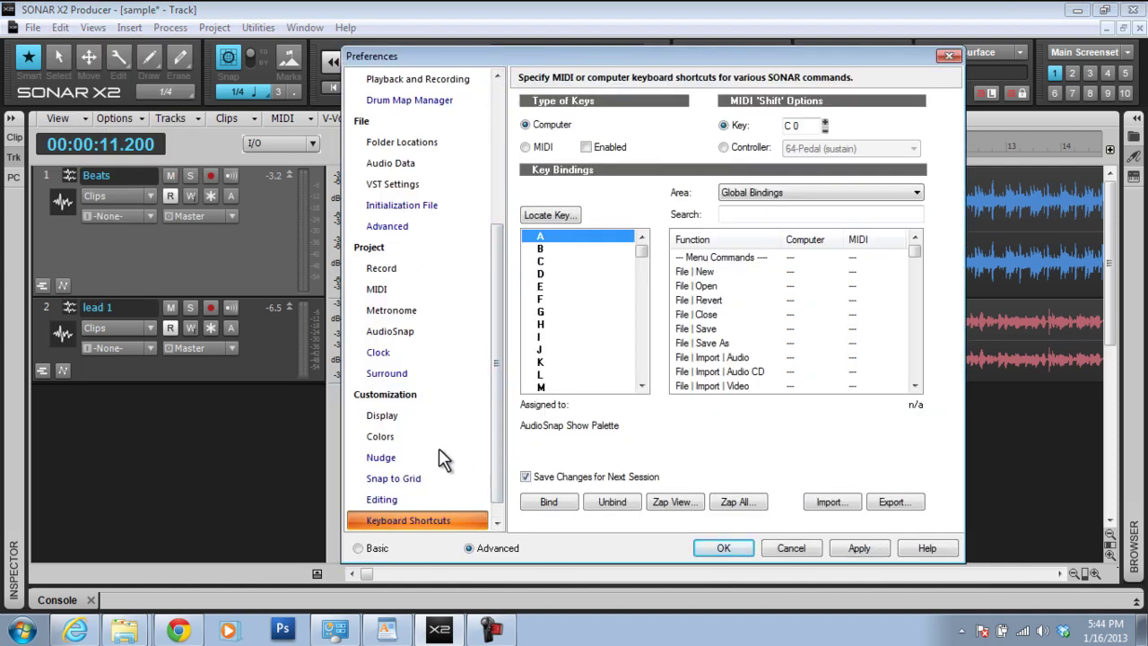
{"action": "left_click", "coordinate": [391, 268]}
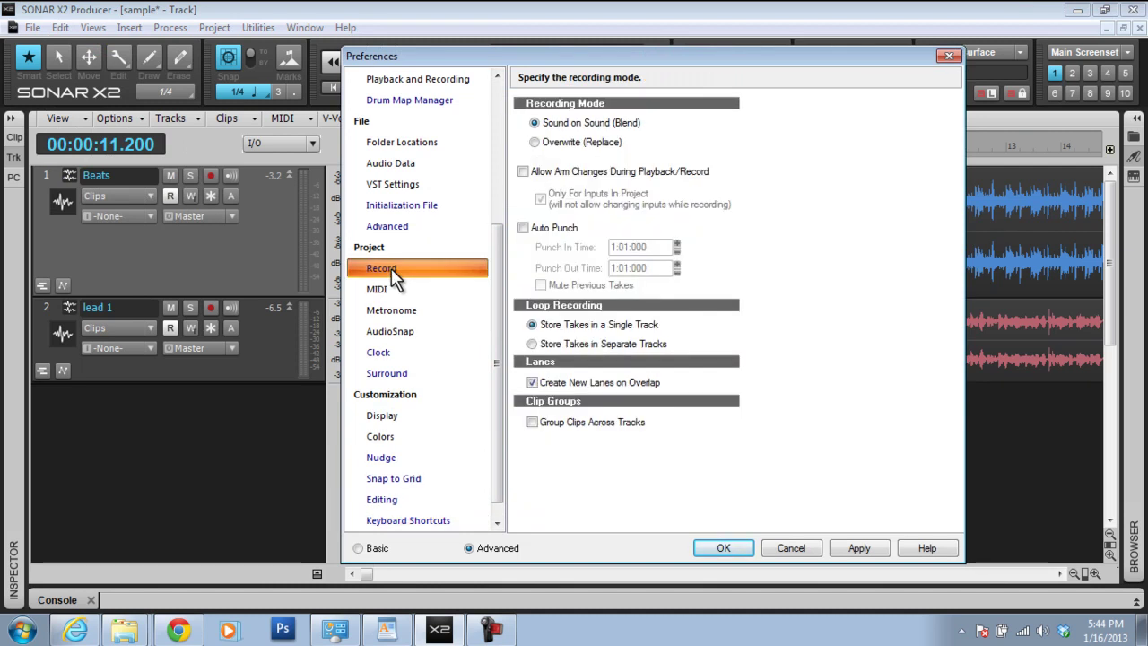
{"action": "left_click", "coordinate": [394, 314]}
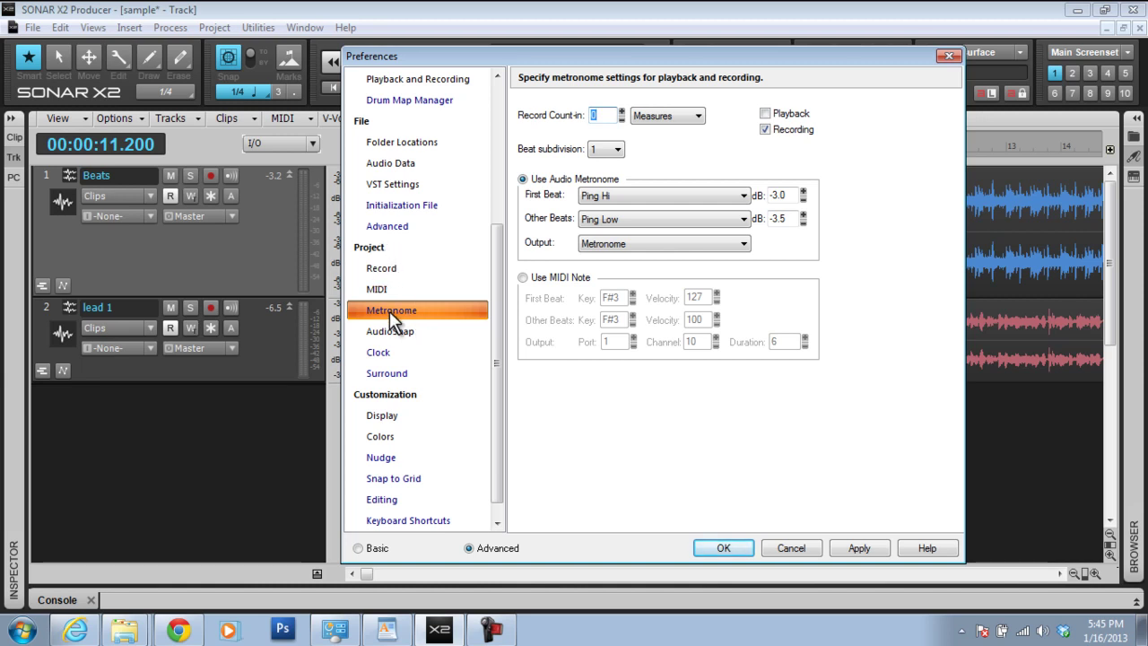
- Leave the metronome off for playback and recording, apply, and close Preferences
{"action": "left_click", "coordinate": [766, 129]}
{"action": "left_click", "coordinate": [765, 130]}
{"action": "left_click", "coordinate": [858, 548]}
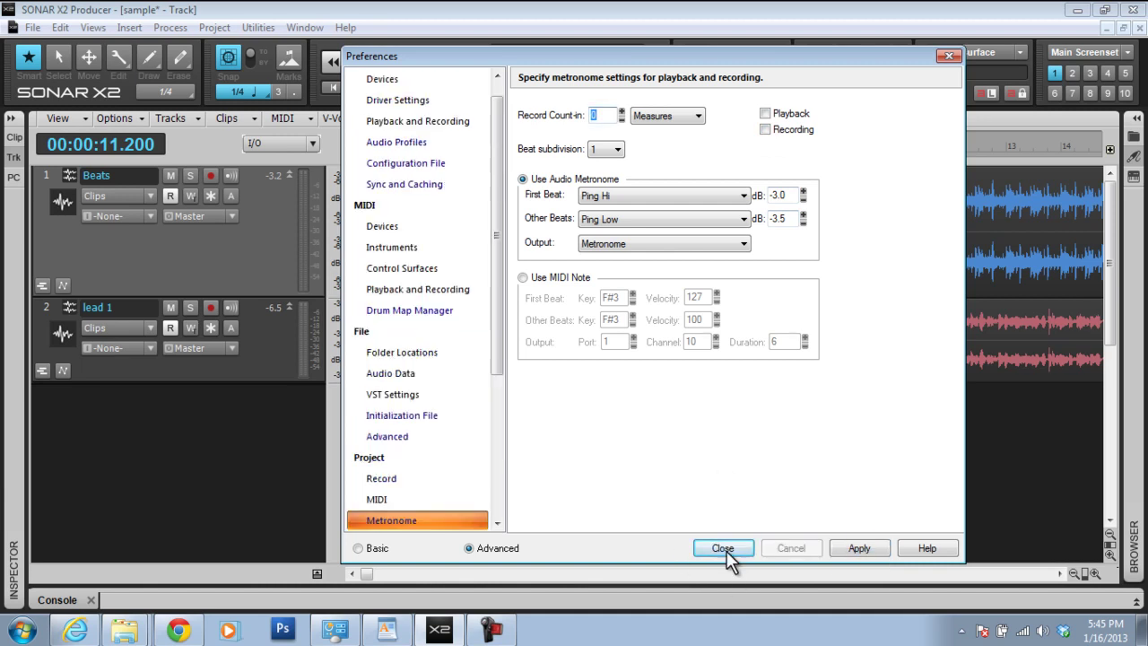
{"action": "left_click", "coordinate": [725, 548]}
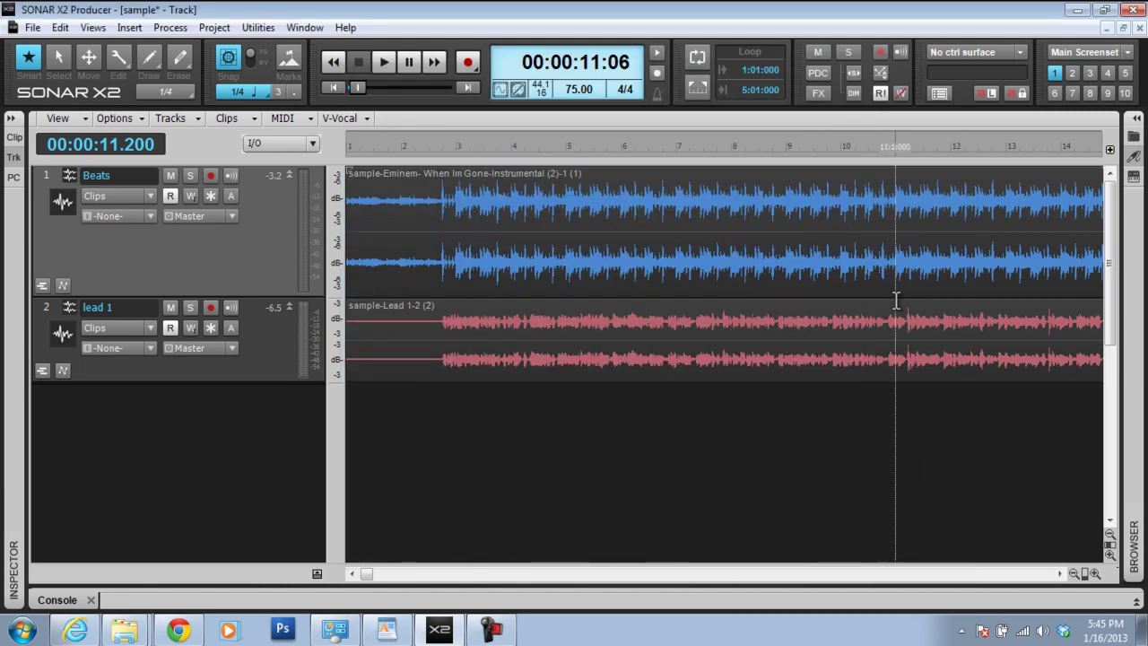
{"action": "right_click", "coordinate": [660, 93]}
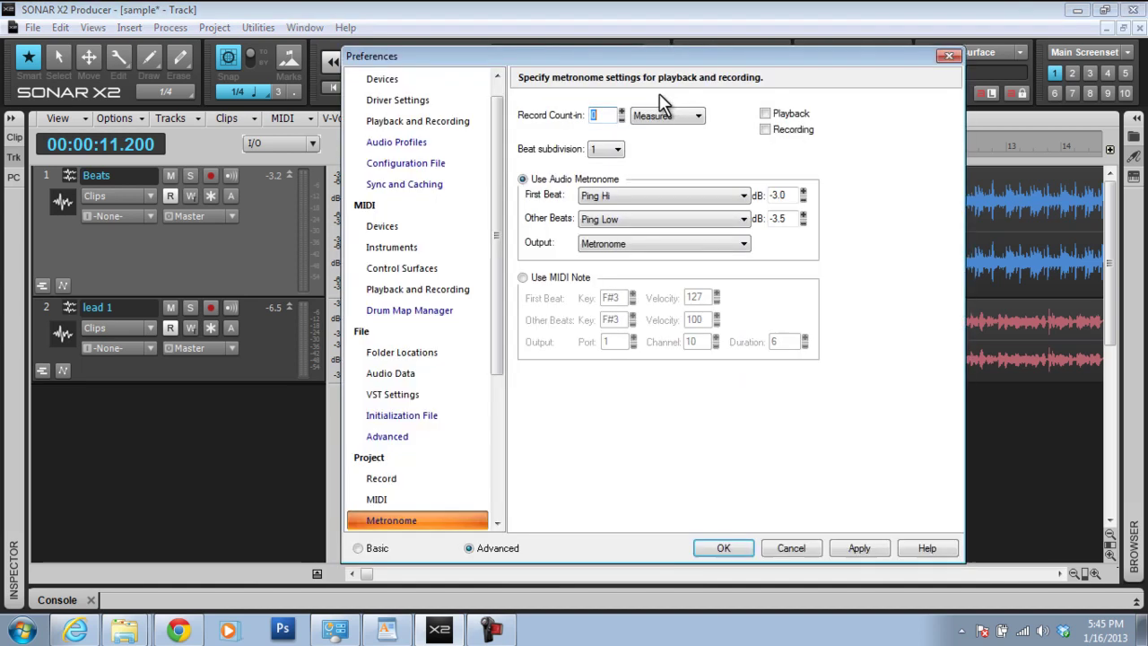
{"action": "left_click", "coordinate": [948, 56]}
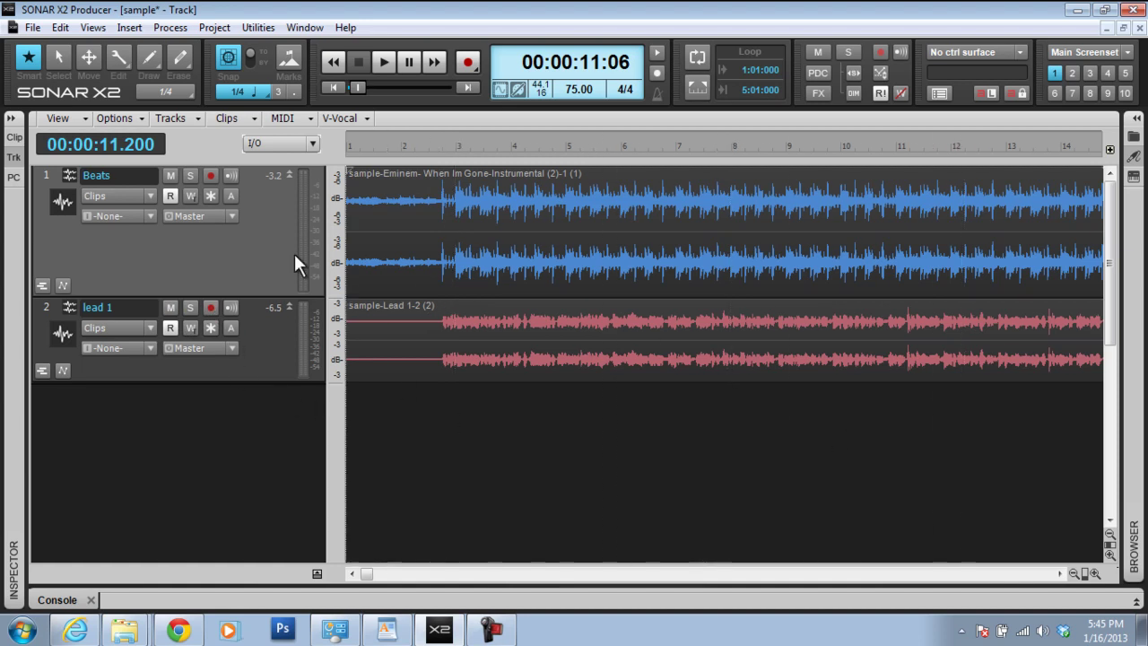
{"action": "left_click", "coordinate": [42, 26]}
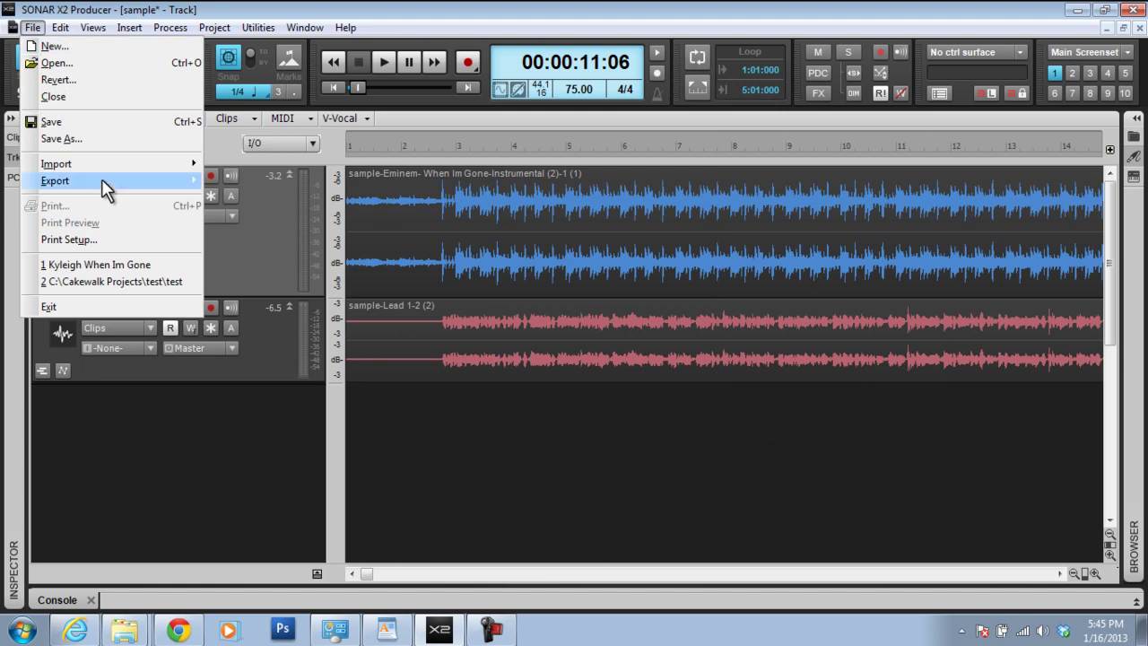
{"action": "mouse_move", "coordinate": [104, 185]}
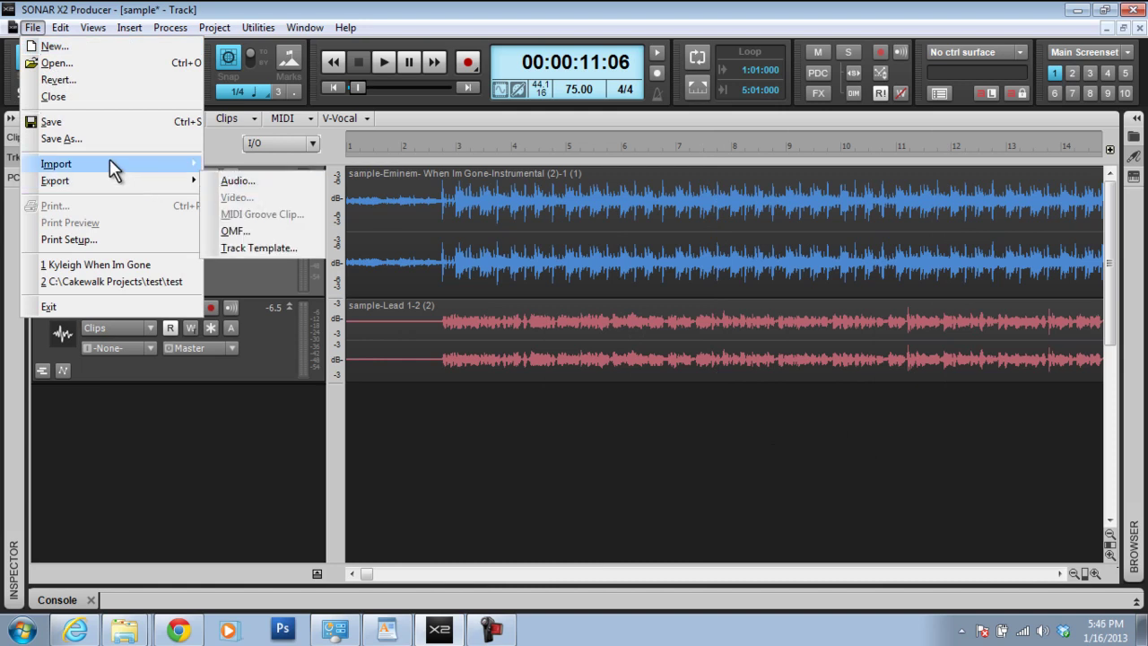
{"action": "left_click", "coordinate": [36, 29]}
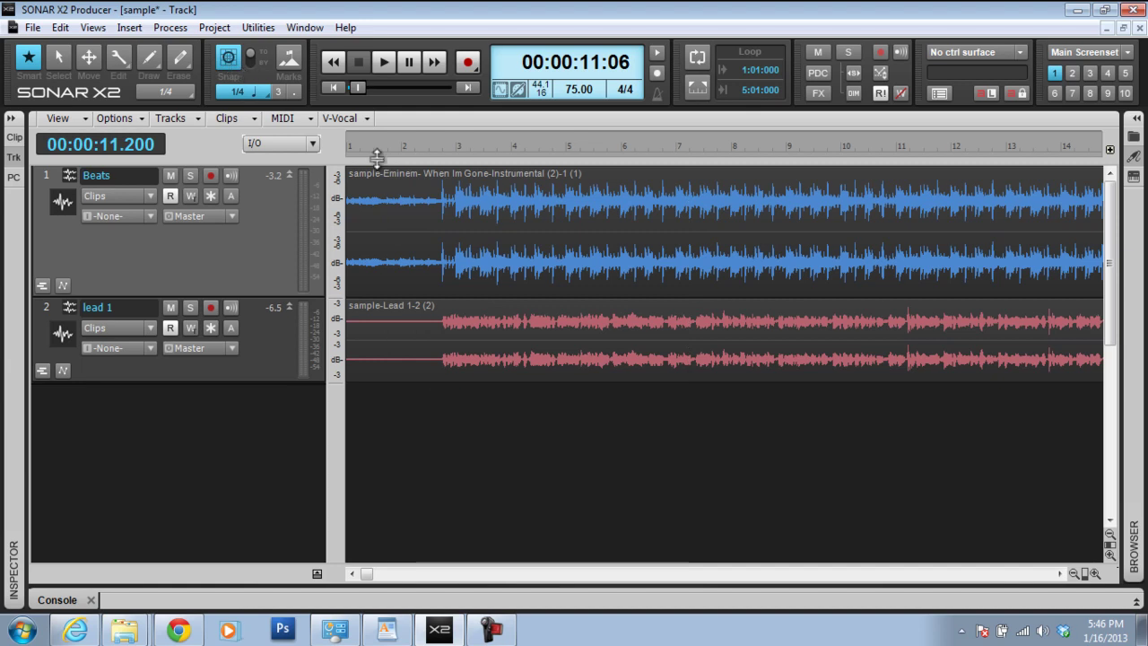
{"action": "key", "text": "n"}
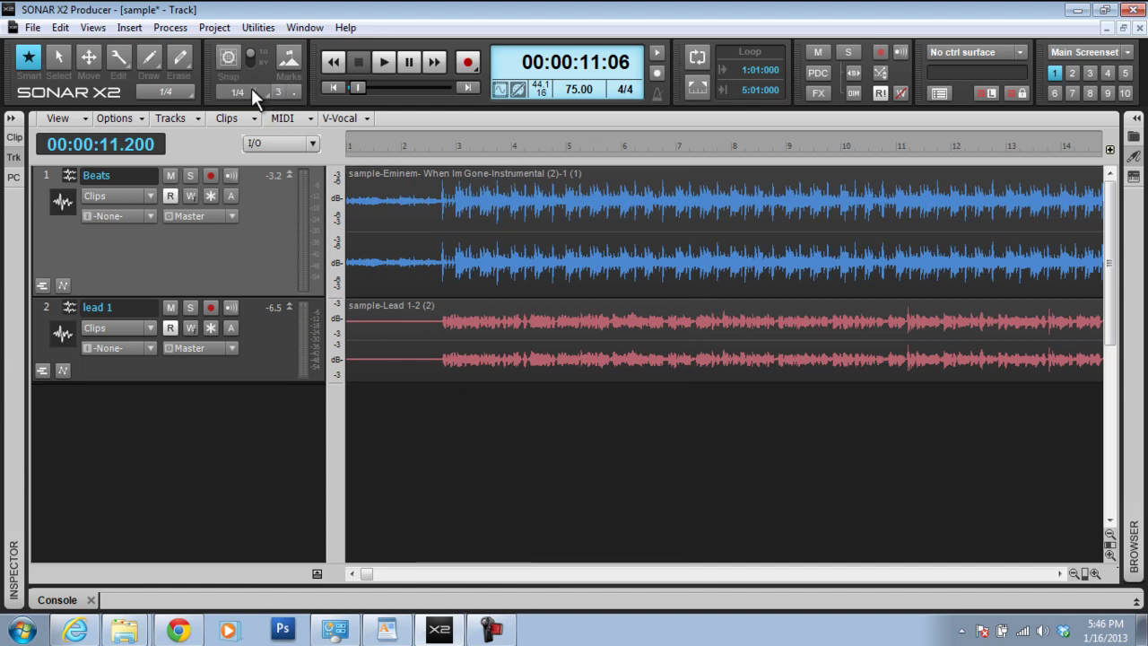
{"action": "left_click", "coordinate": [233, 67]}
{"action": "left_click", "coordinate": [244, 90]}
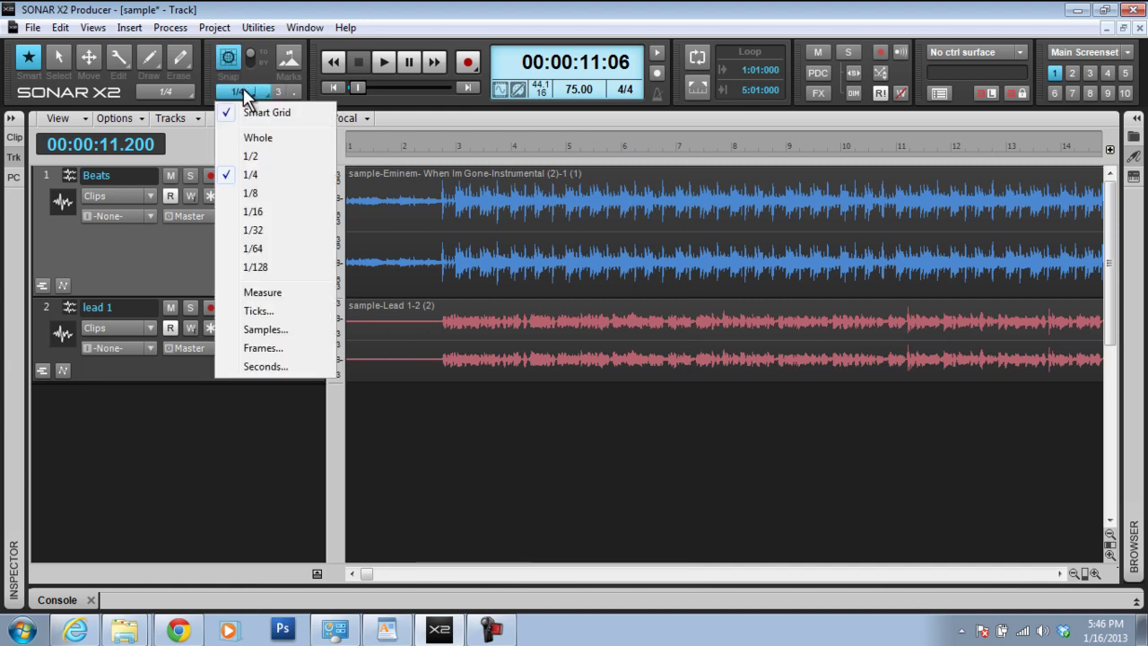
{"action": "left_click", "coordinate": [248, 94]}
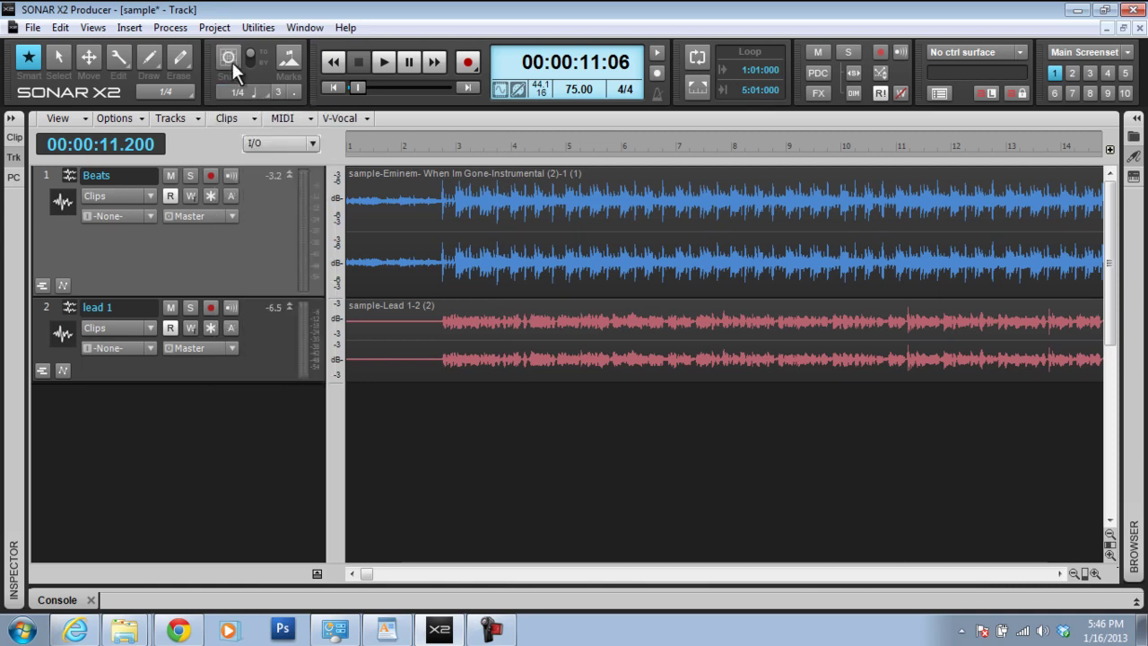